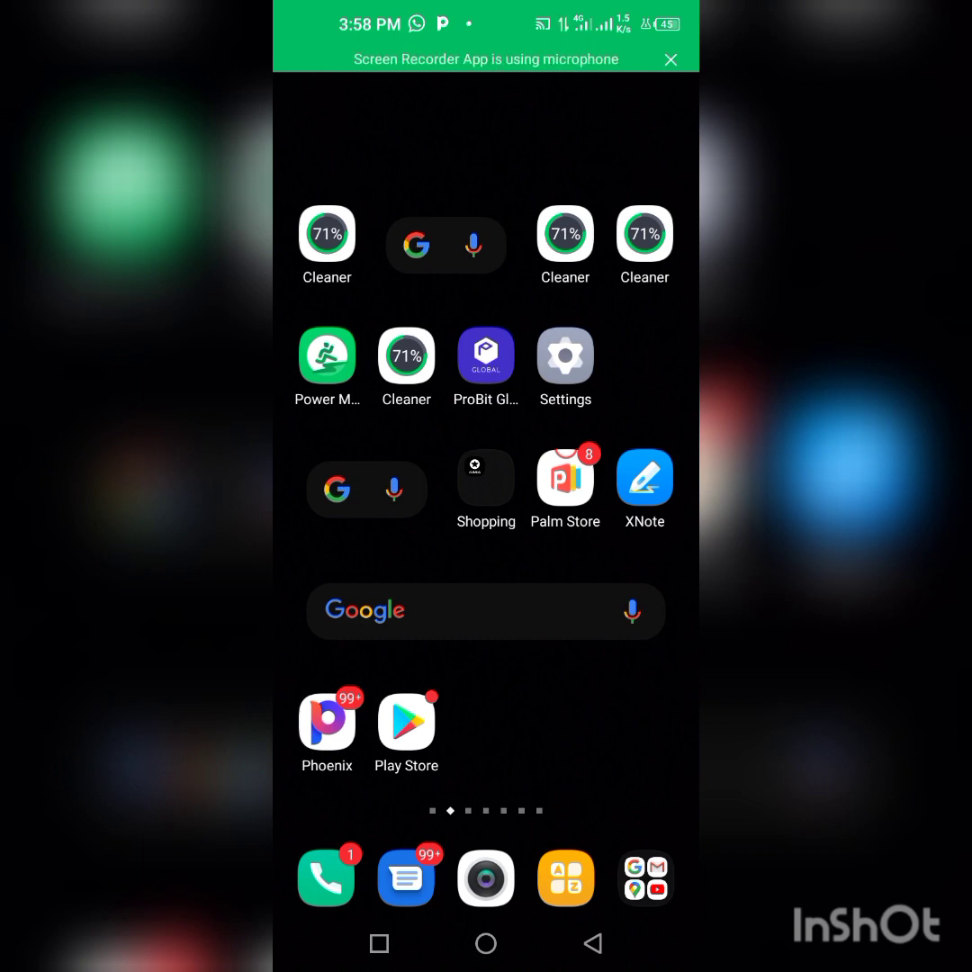
pyautogui.scroll(-5, 486, 630)
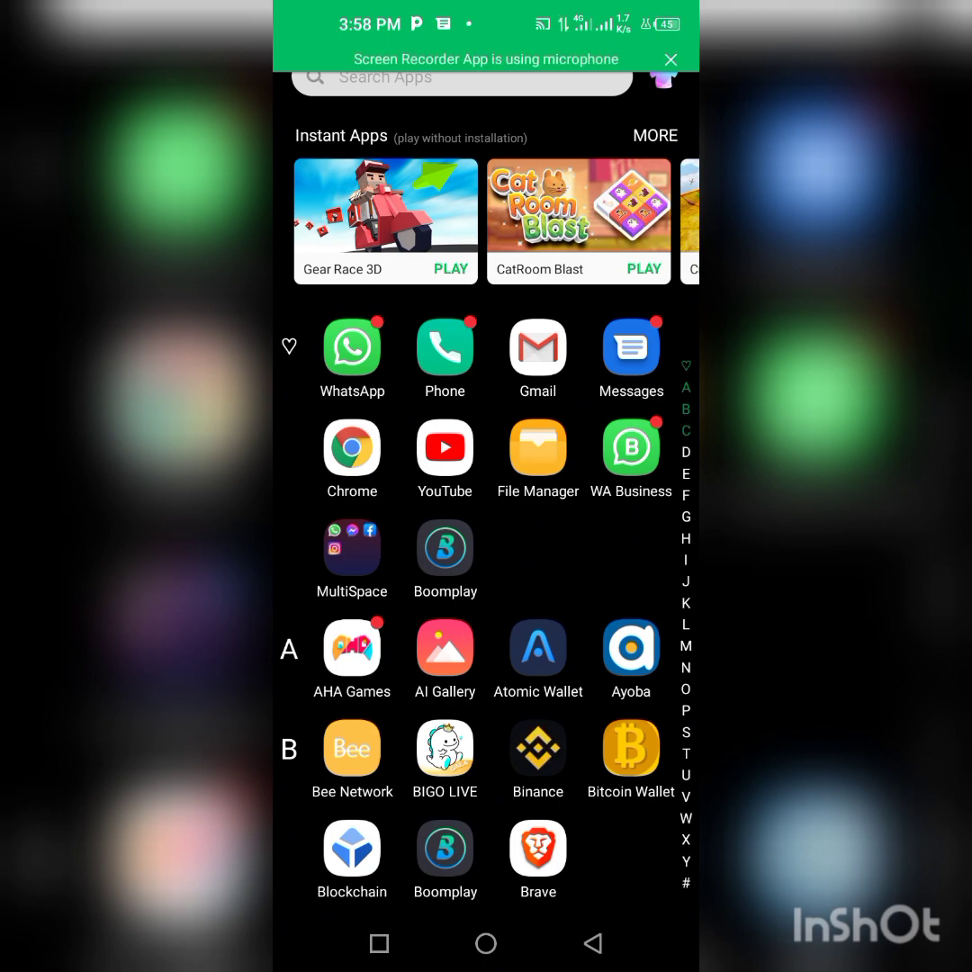
pyautogui.scroll(-1, 486, 540)
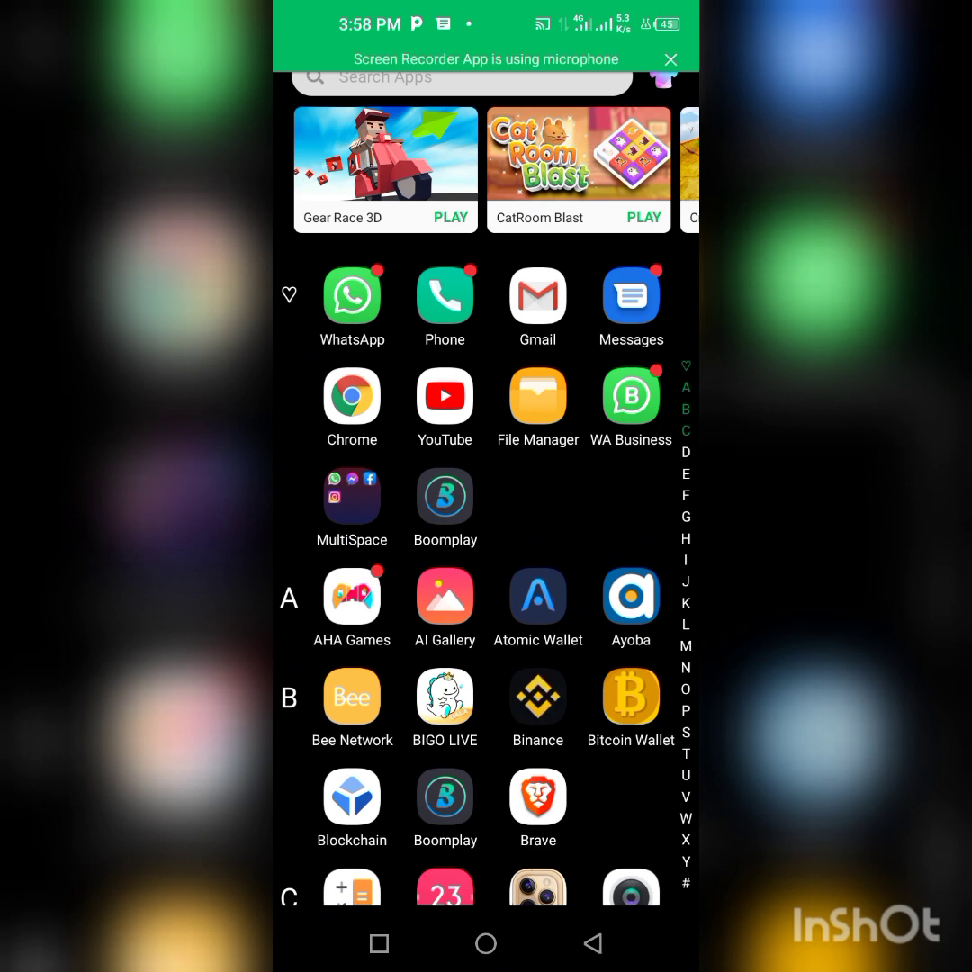
pyautogui.scroll(-3, 486, 540)
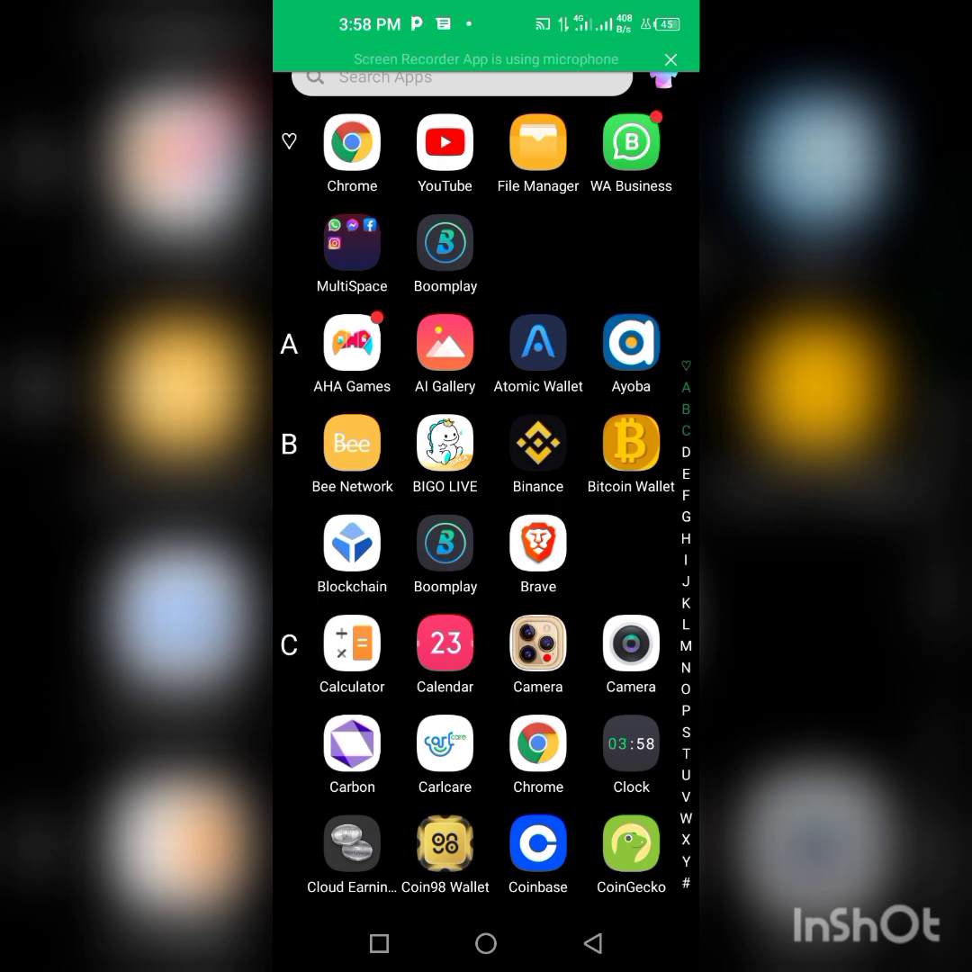
pyautogui.scroll(-3, 486, 540)
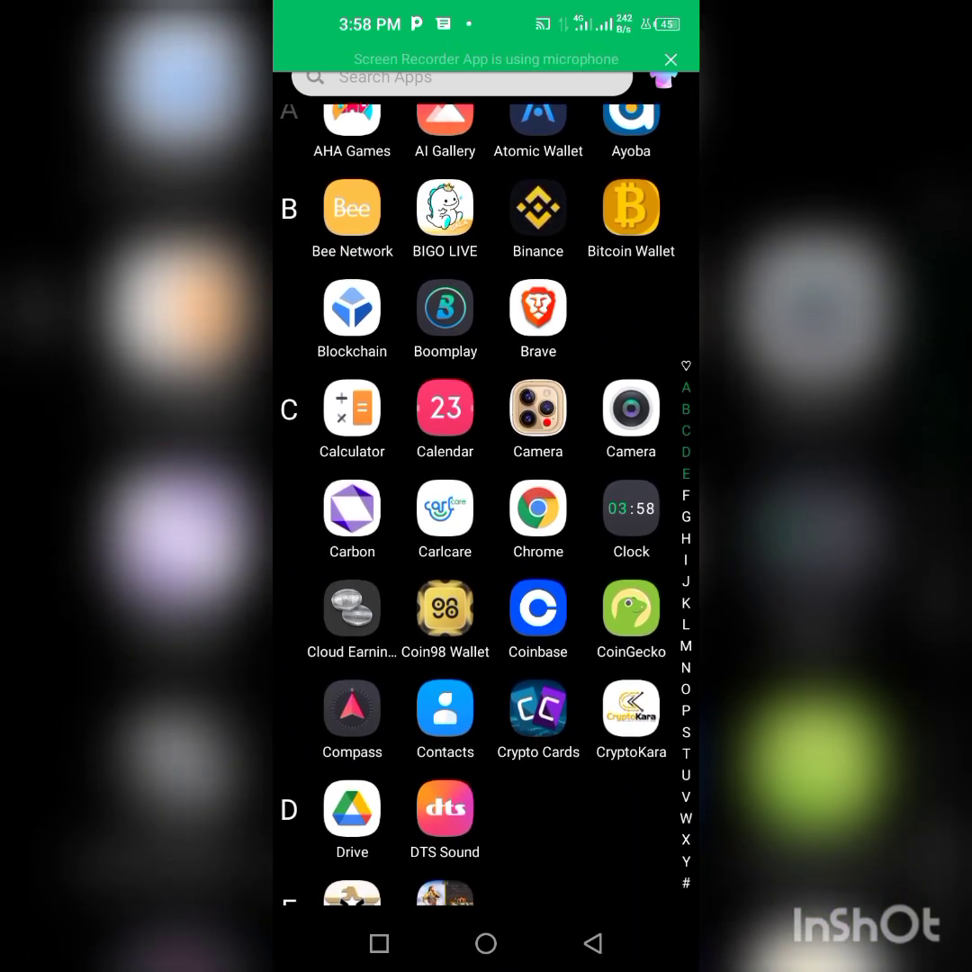
# Step: Open bSwap's wallet-connection page listing providers from Trust Wallet to WalletConnect
pyautogui.click(537, 309)
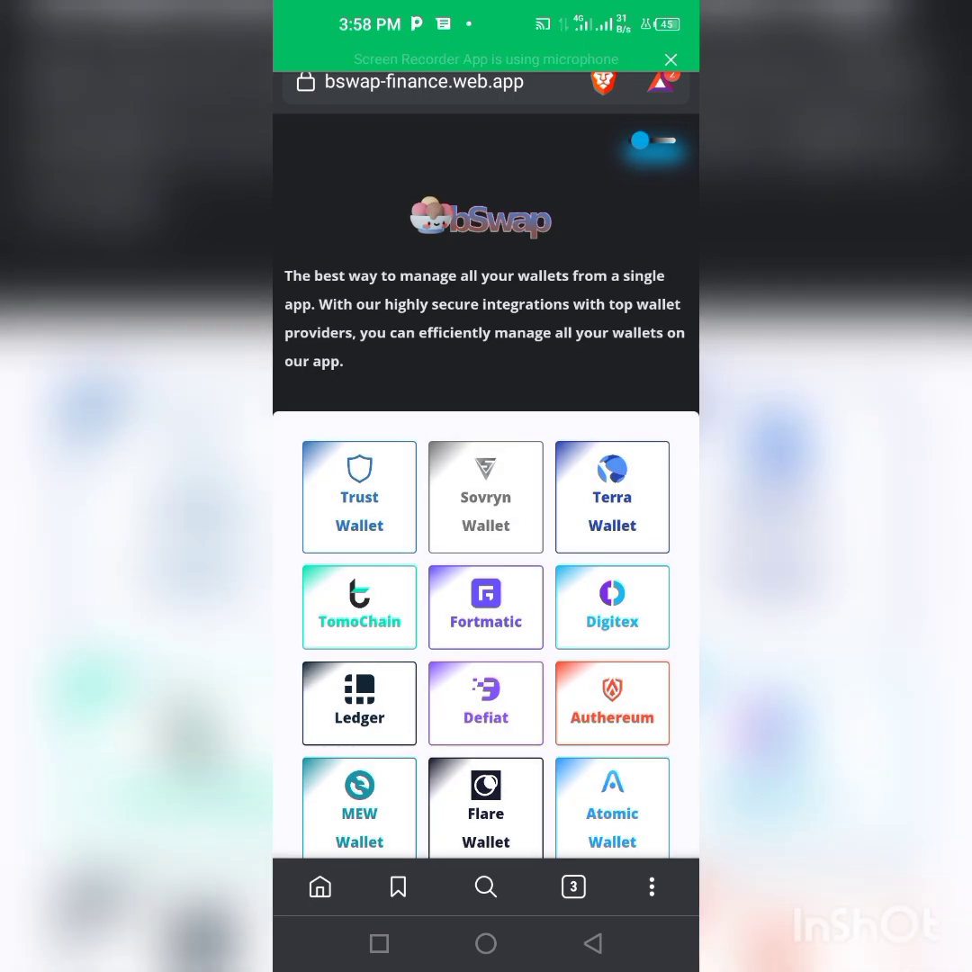
pyautogui.scroll(-3, 486, 540)
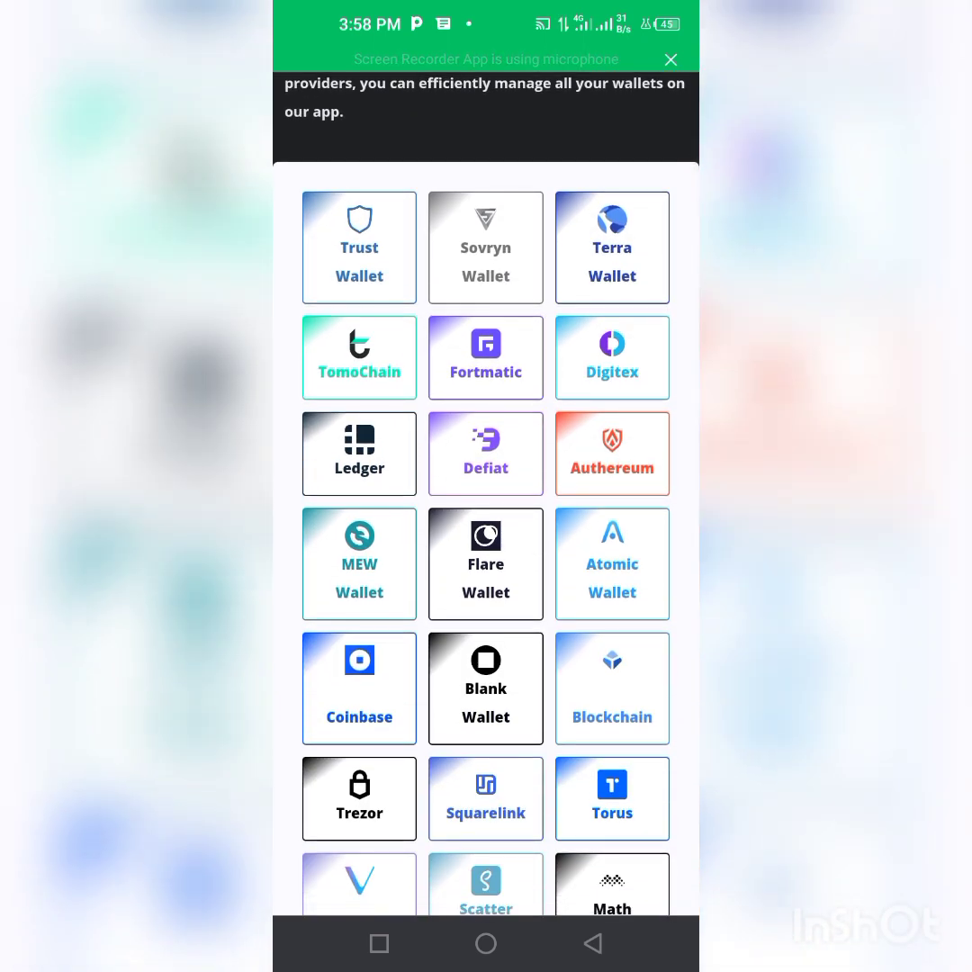
pyautogui.scroll(3, 486, 541)
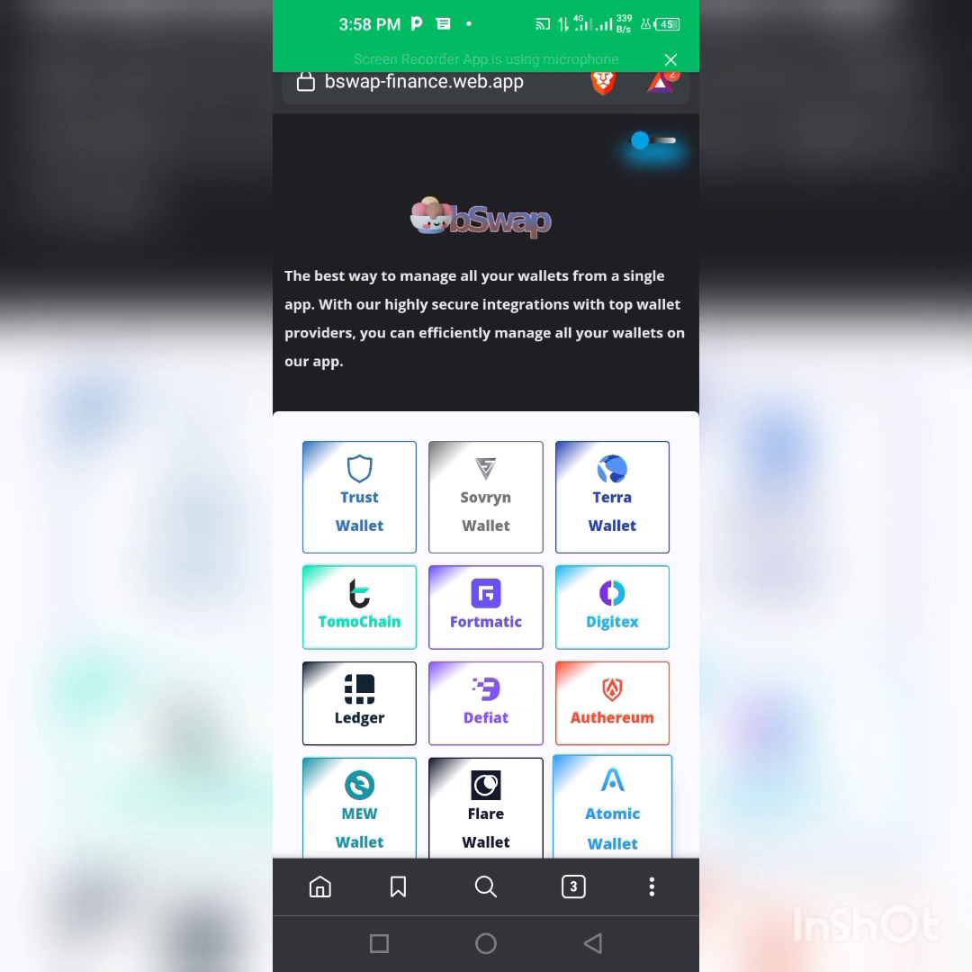
pyautogui.scroll(-3, 486, 540)
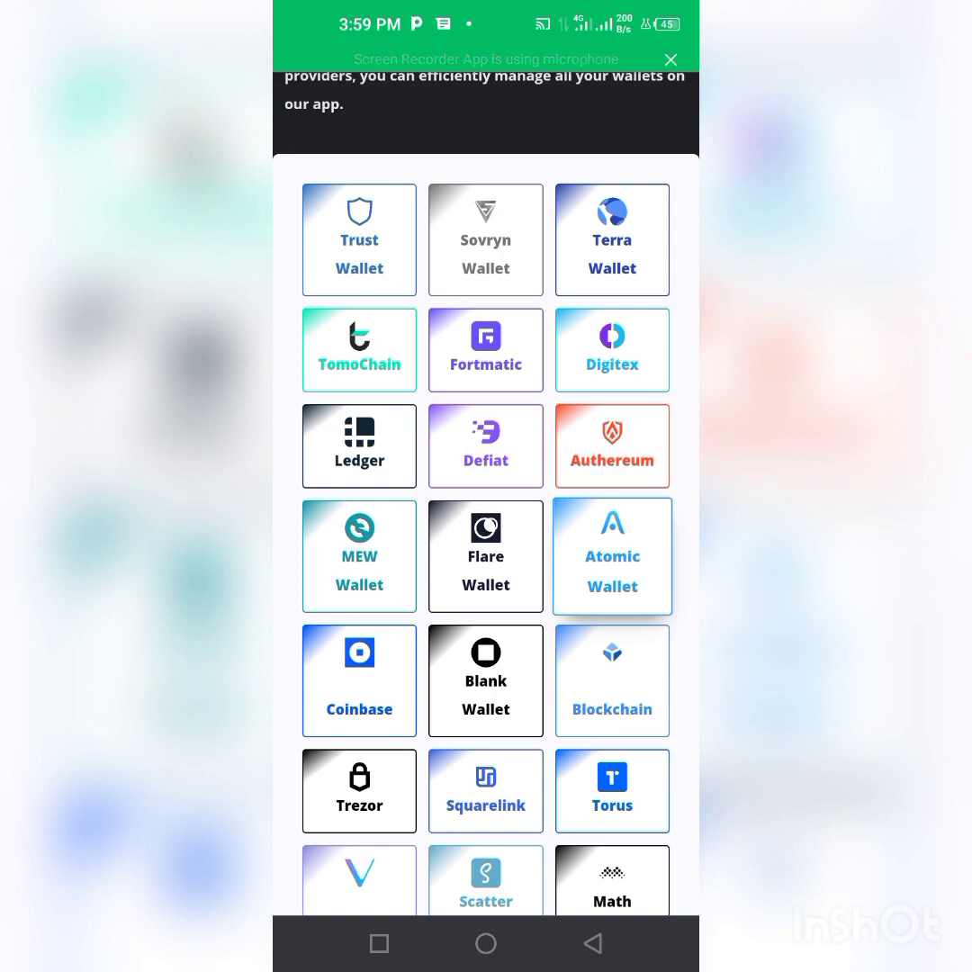
pyautogui.scroll(-6, 486, 540)
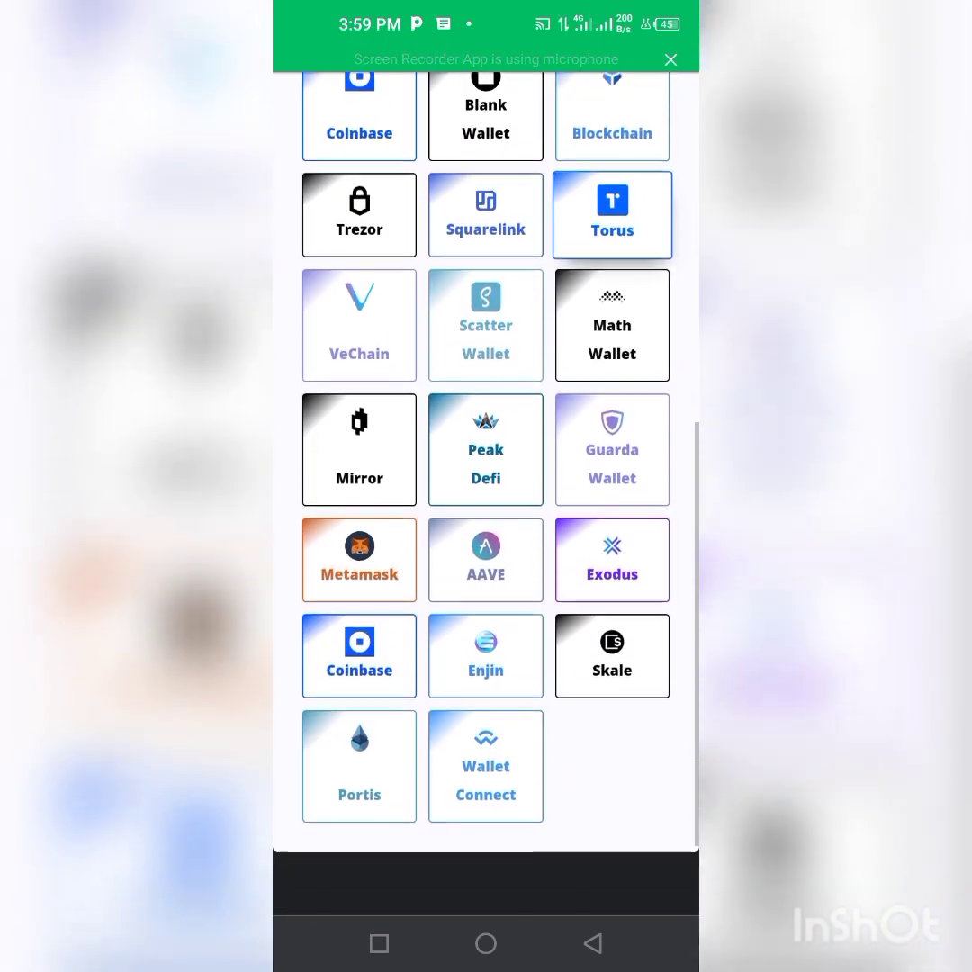
pyautogui.scroll(6, 486, 486)
pyautogui.scroll(4, 486, 486)
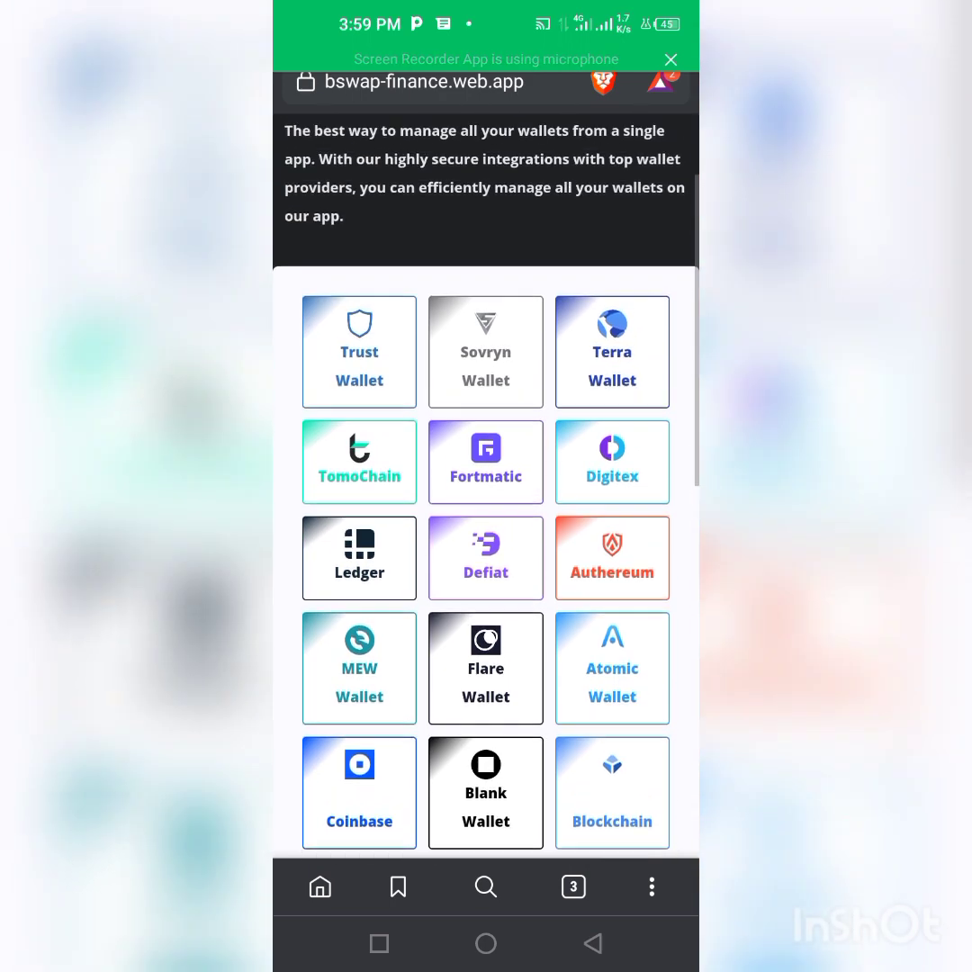
pyautogui.scroll(3, 486, 486)
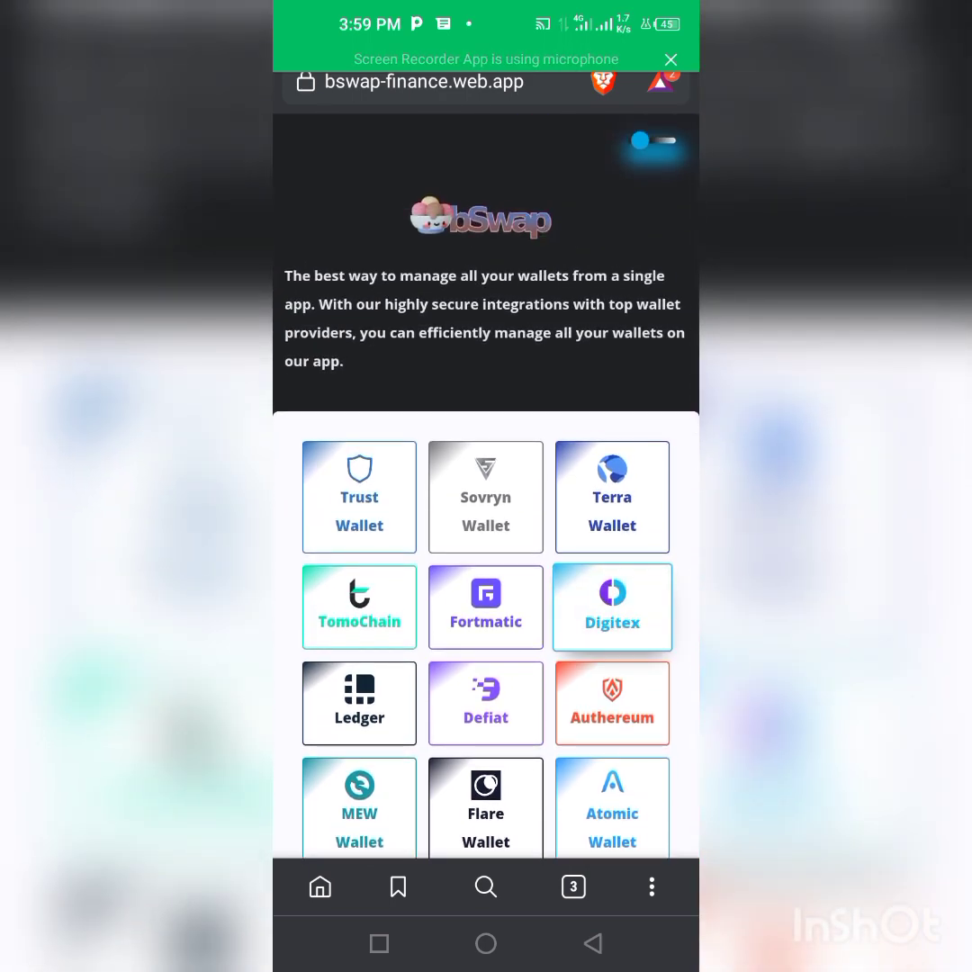
# Step: Import a Trust Wallet by seed phrase and land on the Ethereum ETH-to-DAI swap screen
pyautogui.click(359, 497)
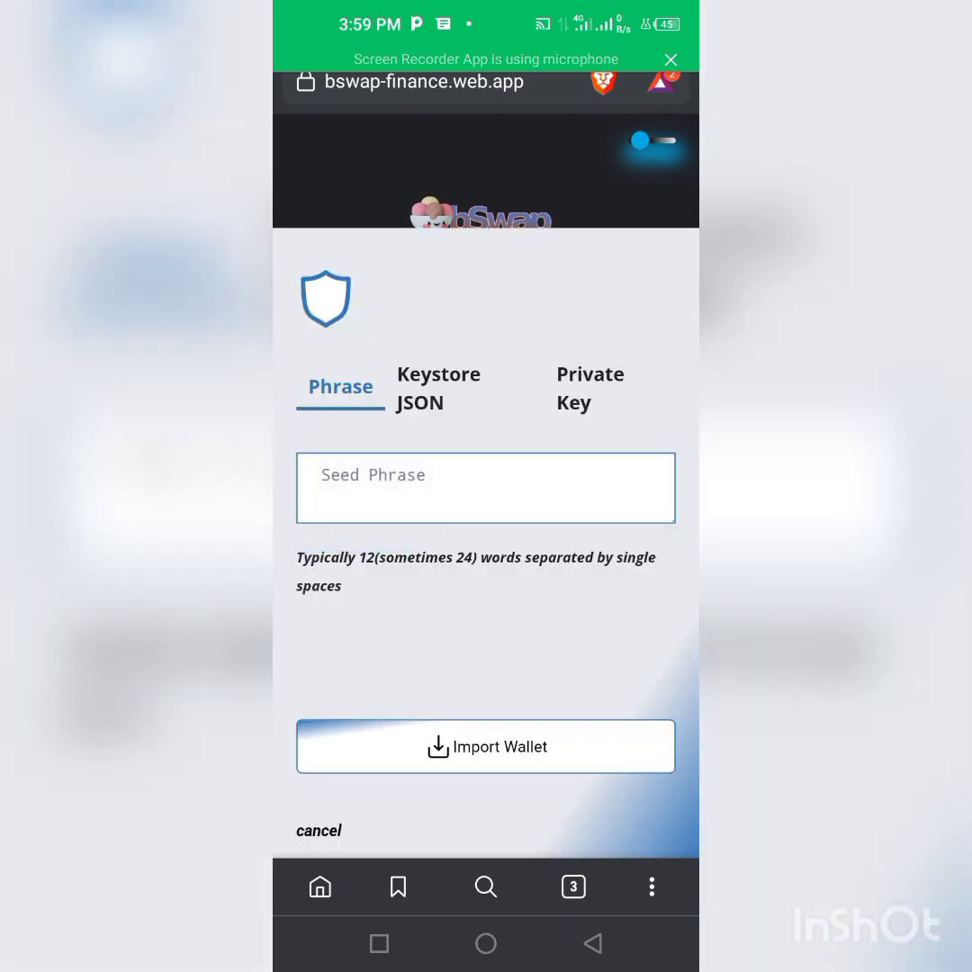
pyautogui.click(485, 746)
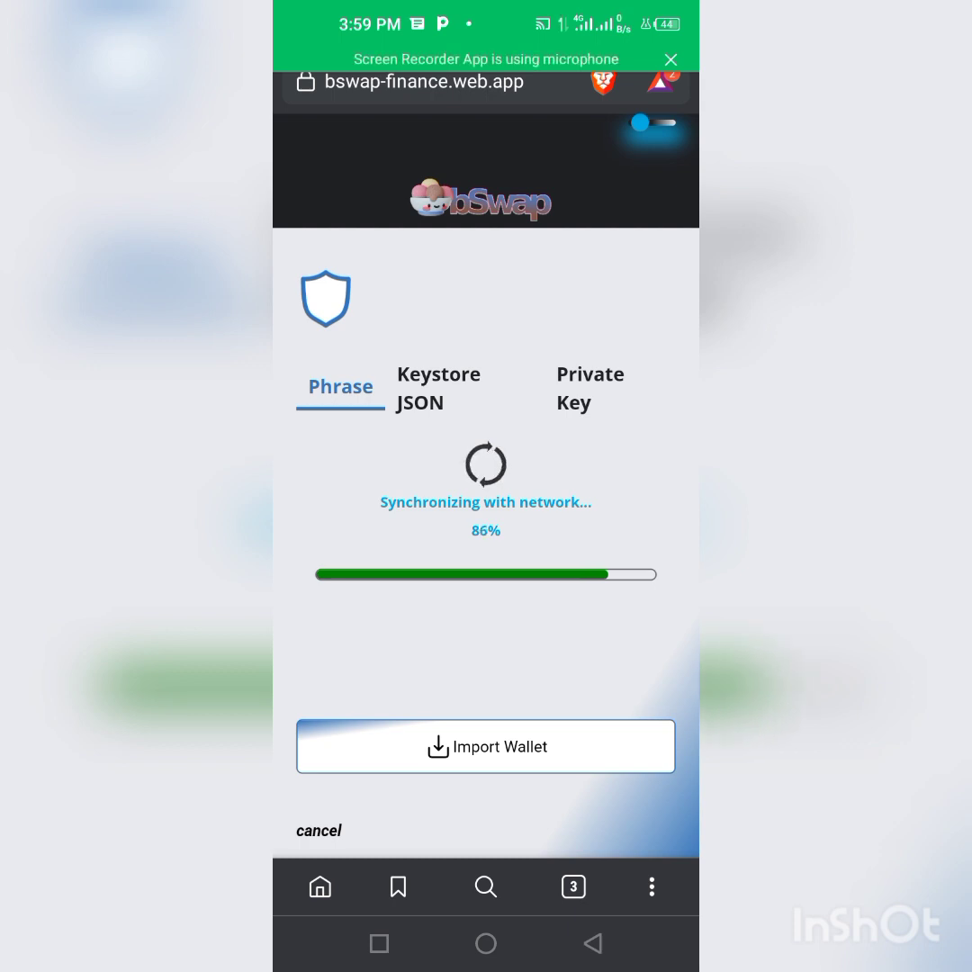
pyautogui.scroll(-2, 486, 630)
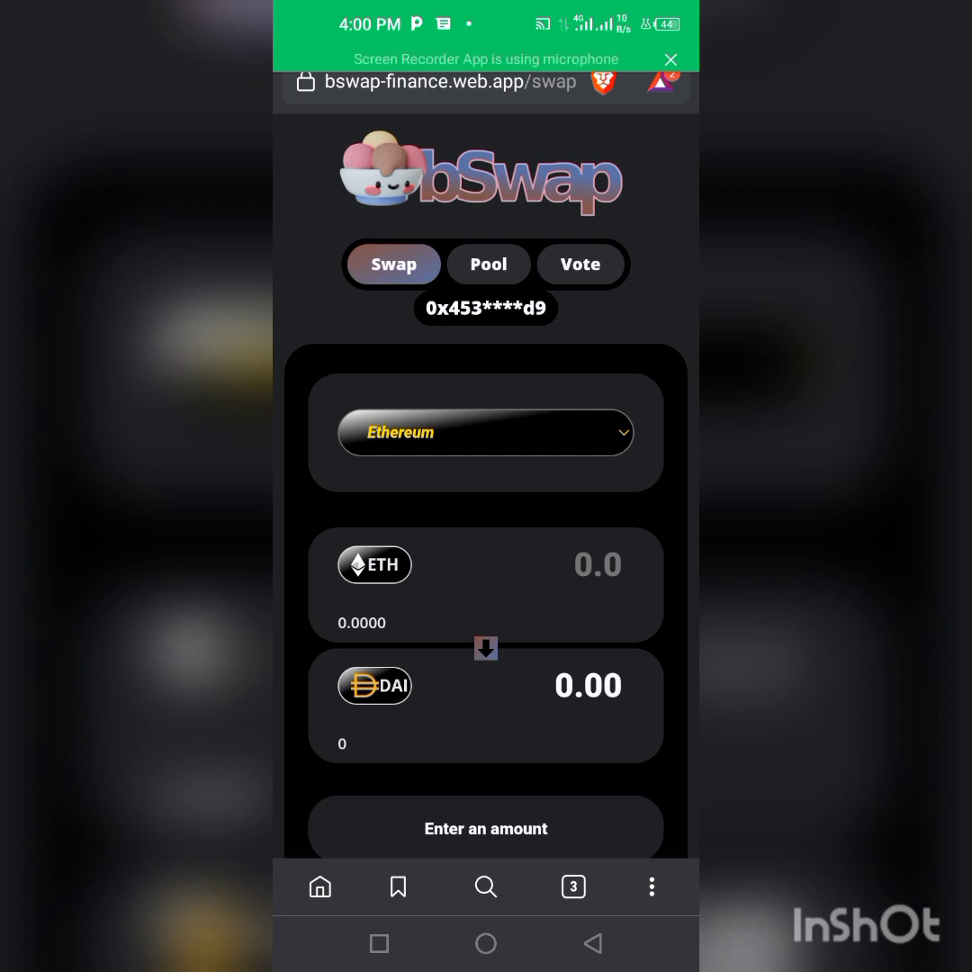
pyautogui.scroll(-2, 486, 540)
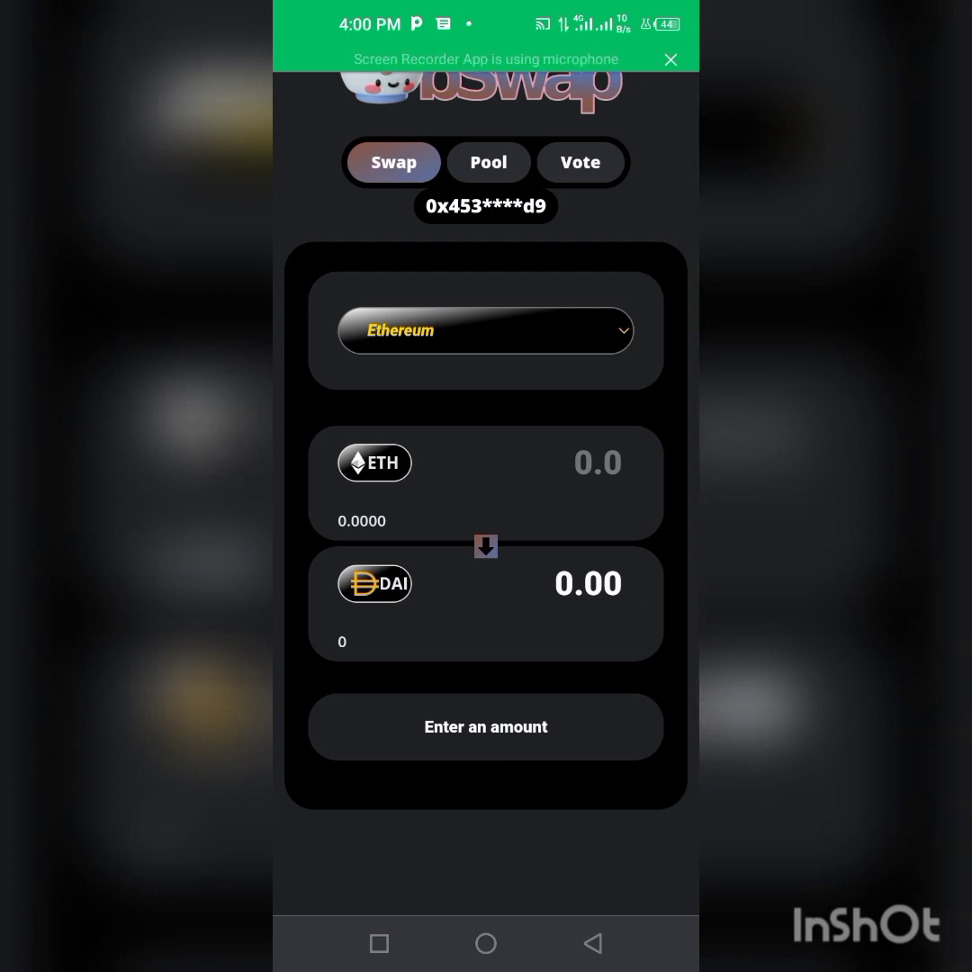
# Step: Refresh the swap page to a 14.00 ETH balance, open the token list, then show recent apps
pyautogui.moveTo(486, 270); pyautogui.dragTo(486, 630)
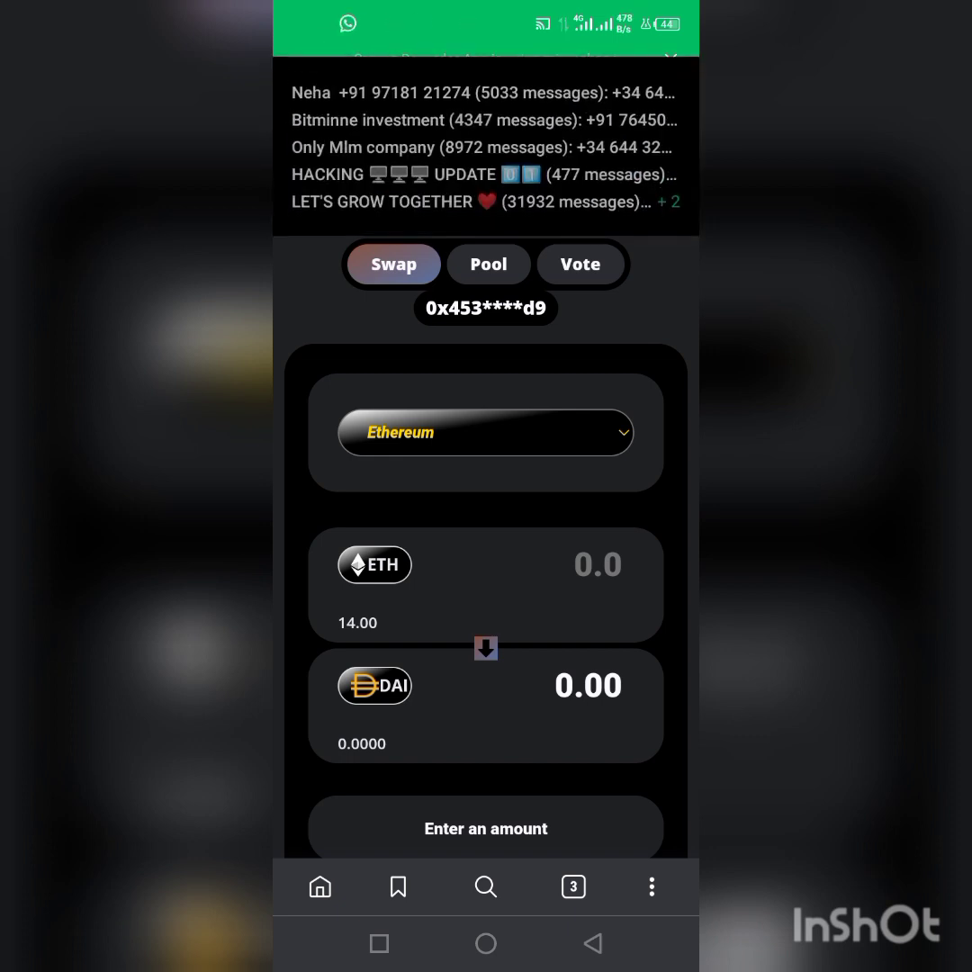
pyautogui.click(374, 564)
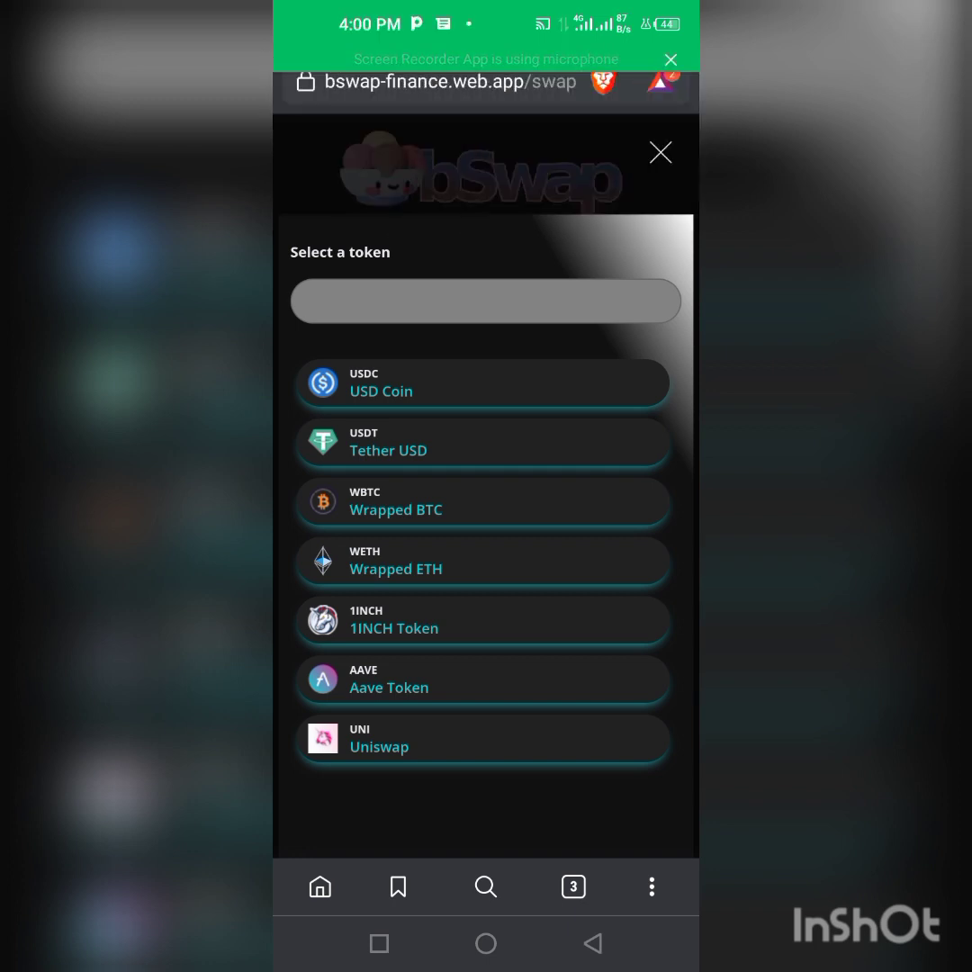
pyautogui.click(379, 944)
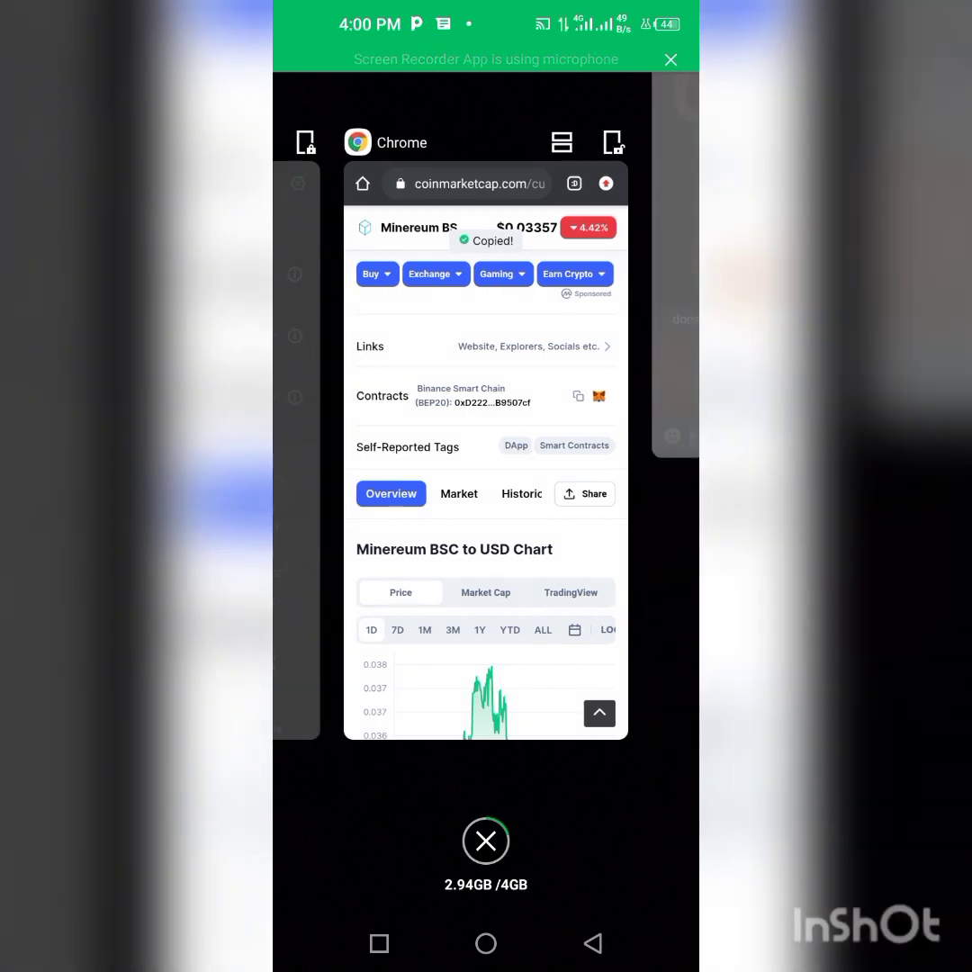
# Step: Copy the Minereum BSC contract address from CoinMarketCap and return to the bSwap swap screen
pyautogui.click(486, 450)
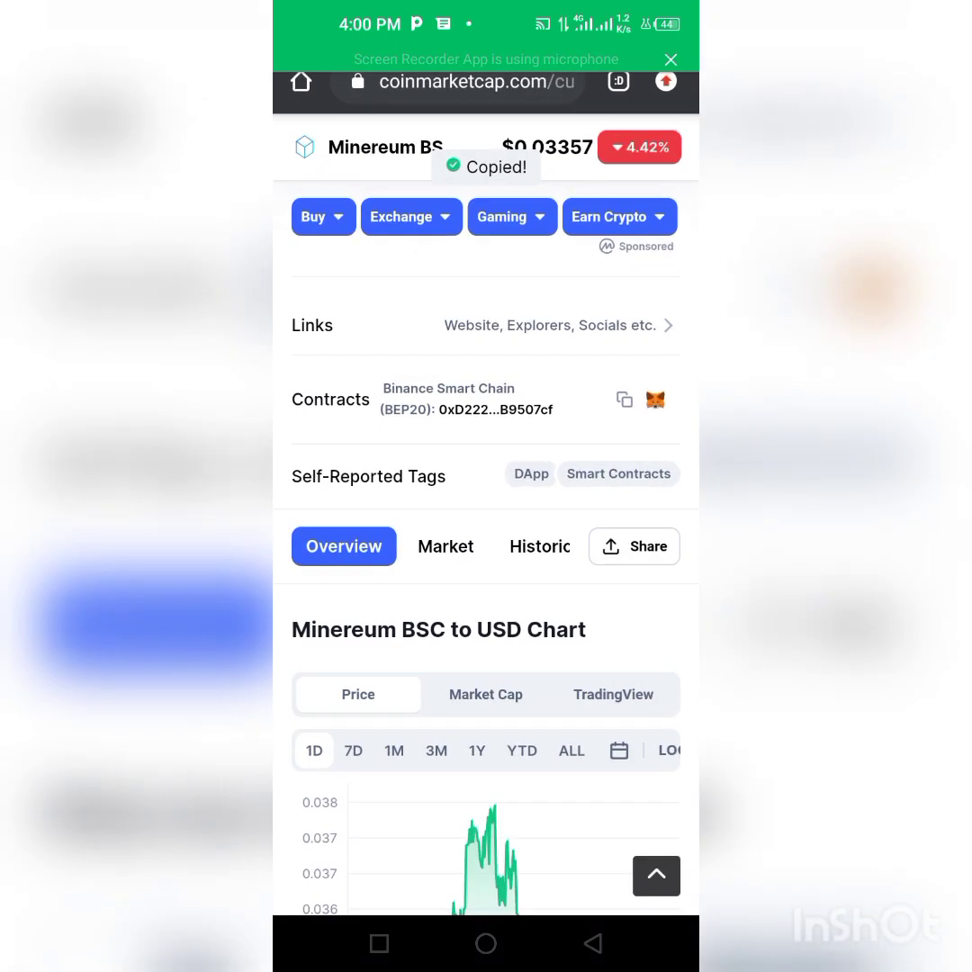
pyautogui.click(623, 399)
pyautogui.press('super')
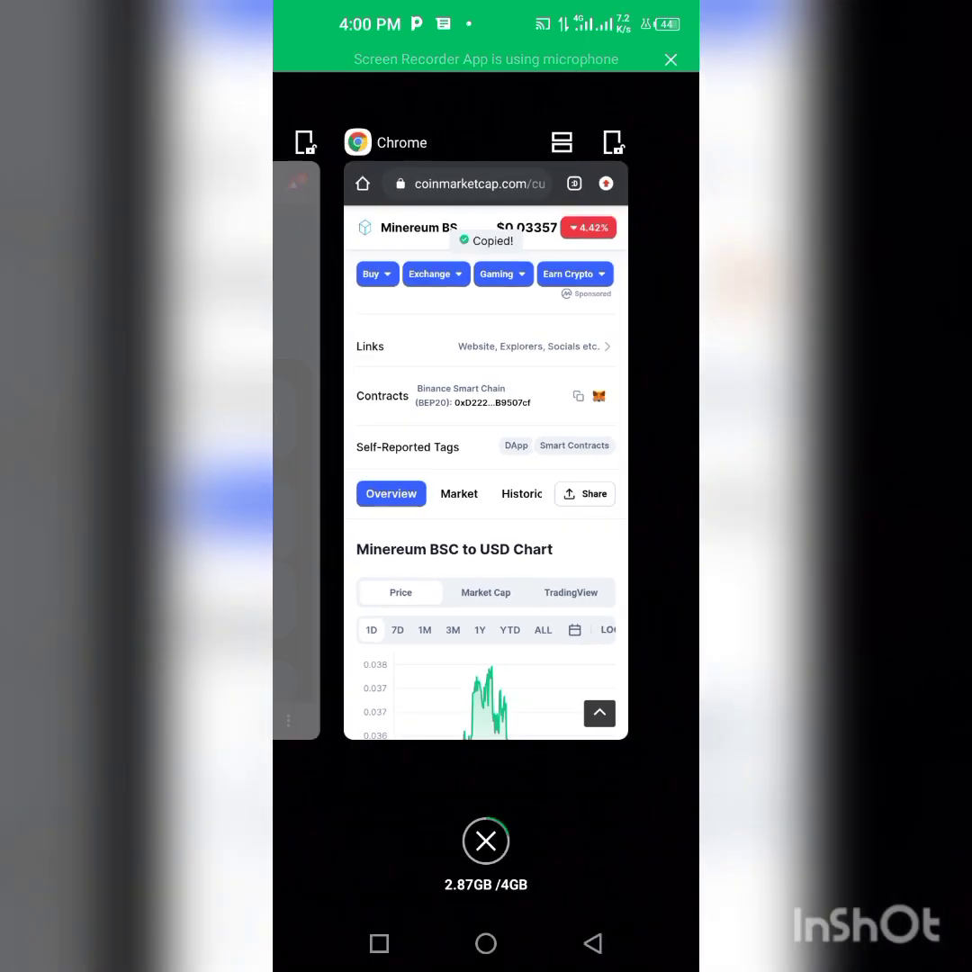
pyautogui.click(486, 451)
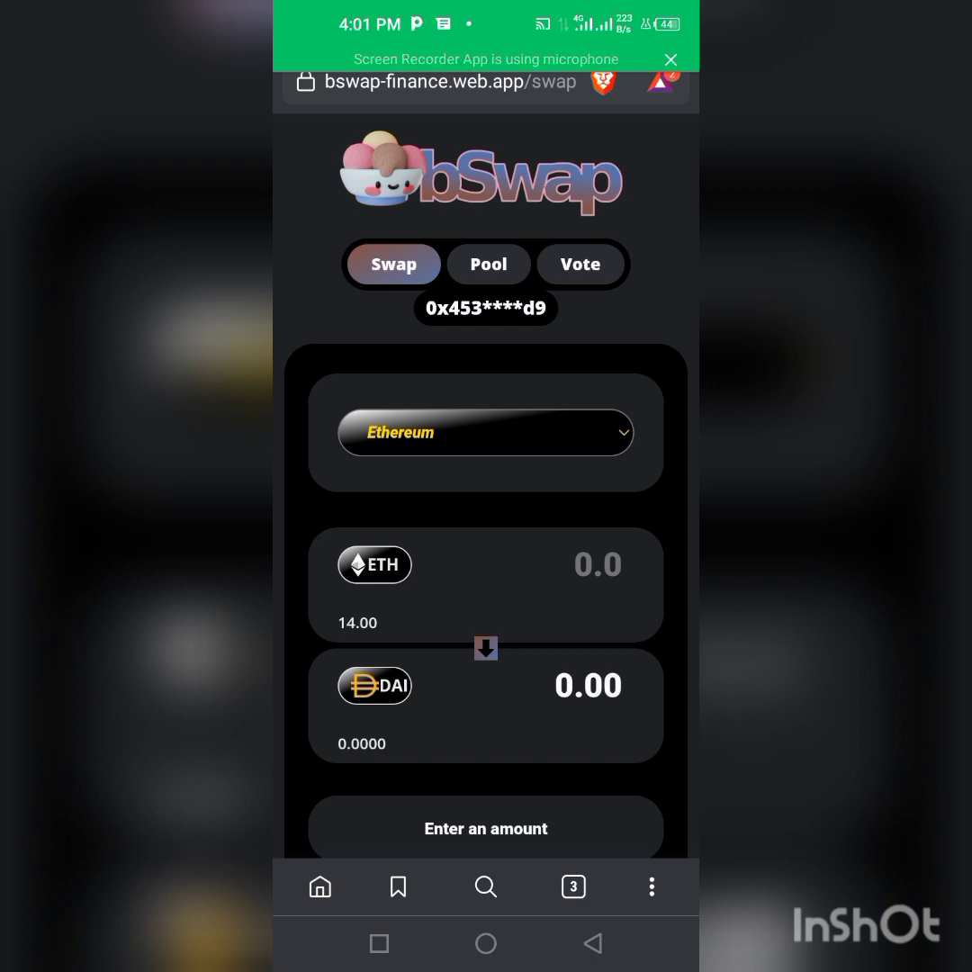
# Step: Switch the bSwap network to Smart Chain
pyautogui.click(596, 565)
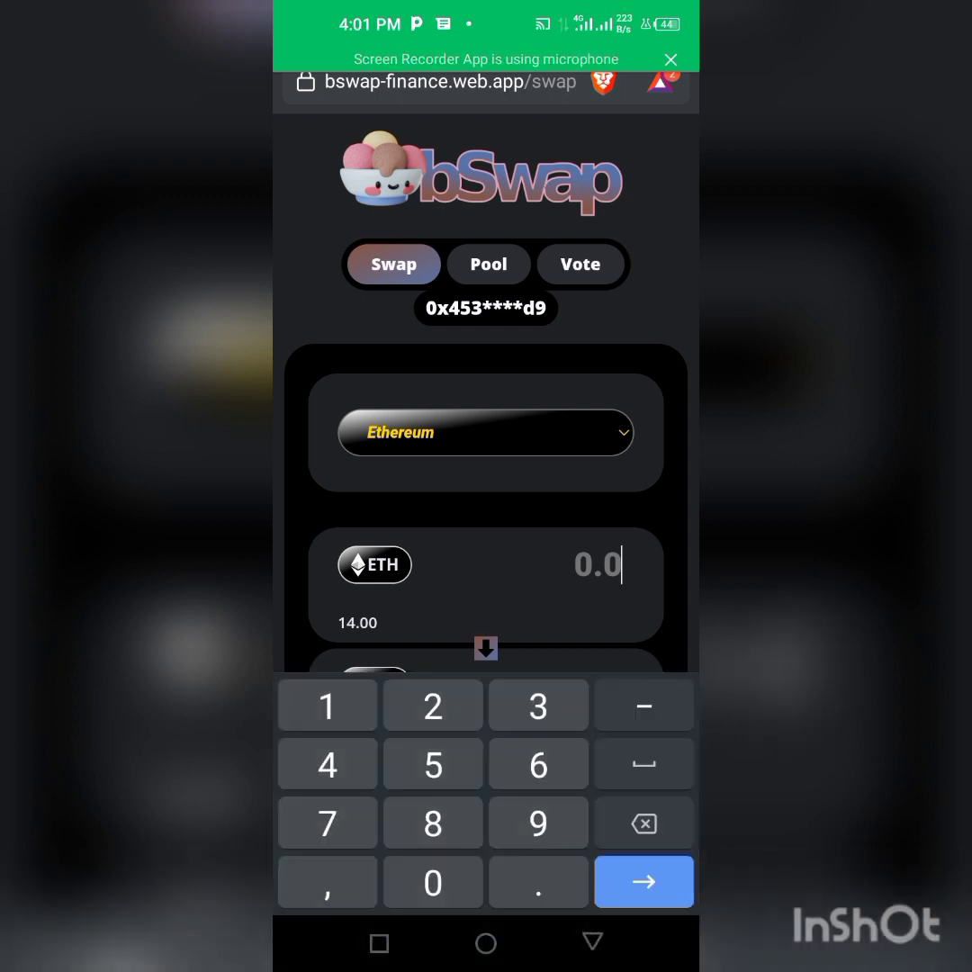
pyautogui.click(374, 686)
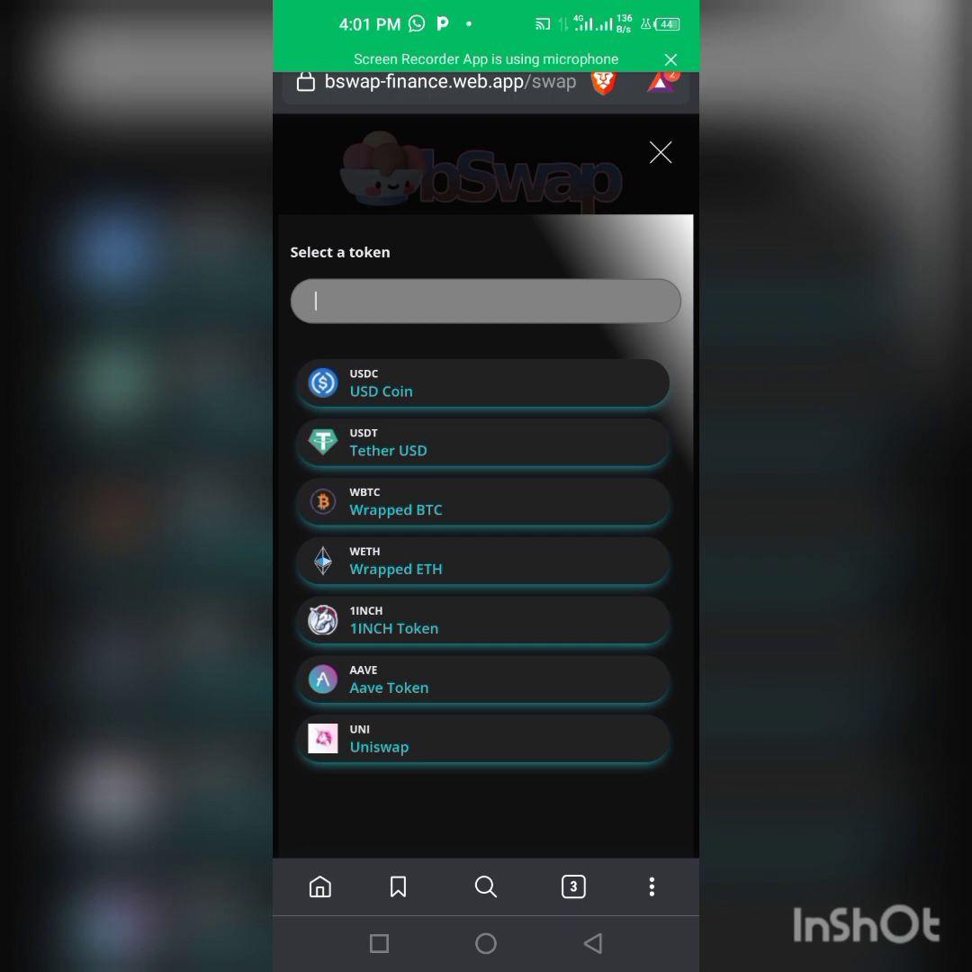
pyautogui.click(486, 300)
pyautogui.press('Escape')
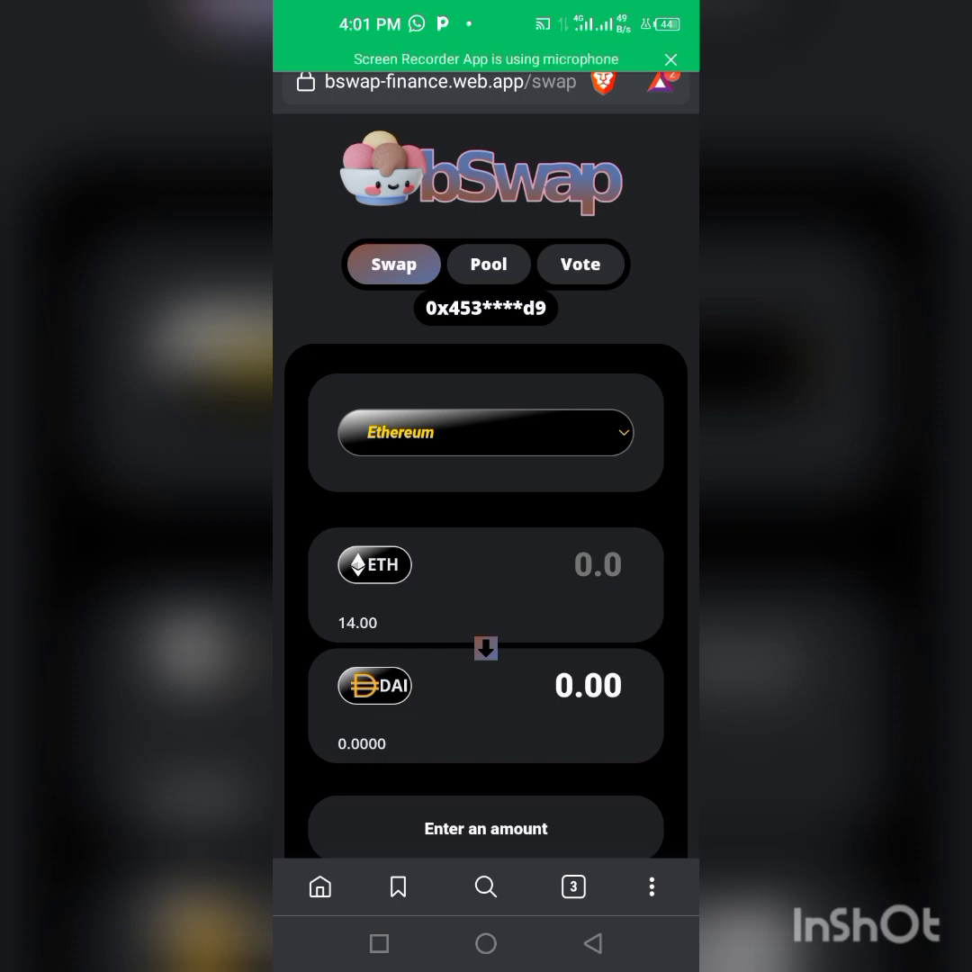
pyautogui.click(486, 432)
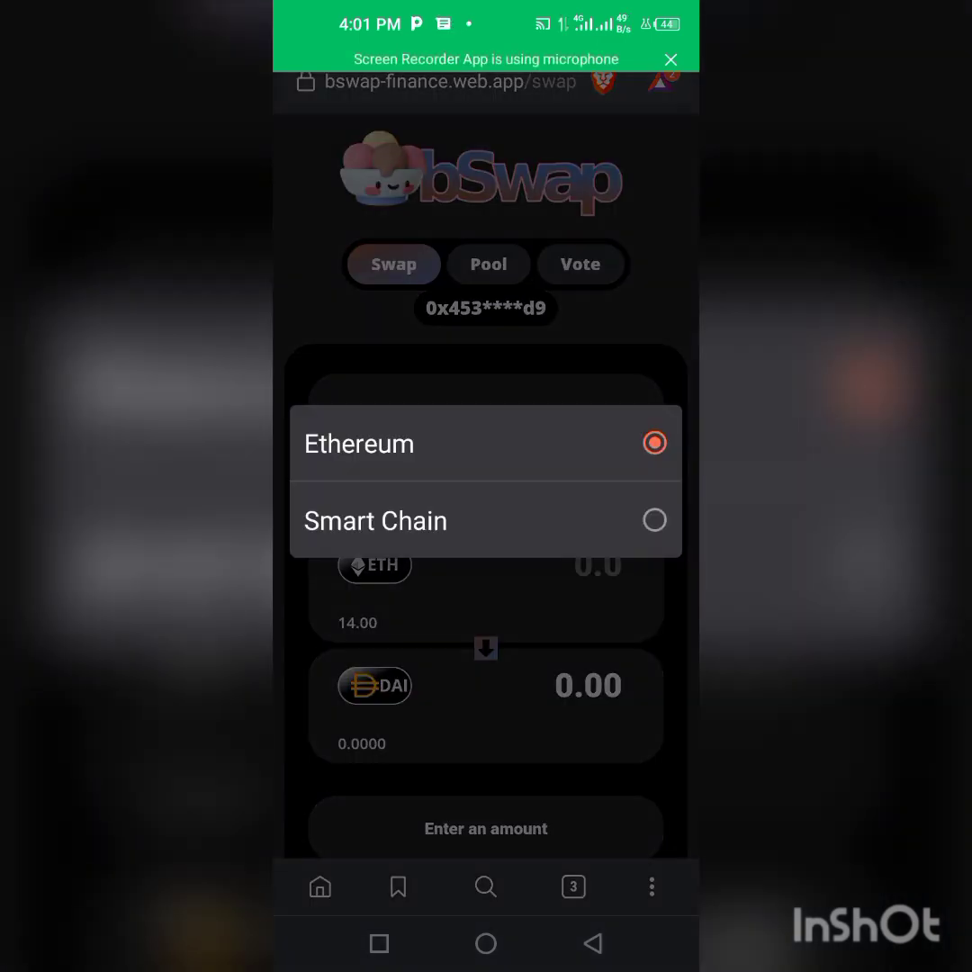
pyautogui.click(486, 521)
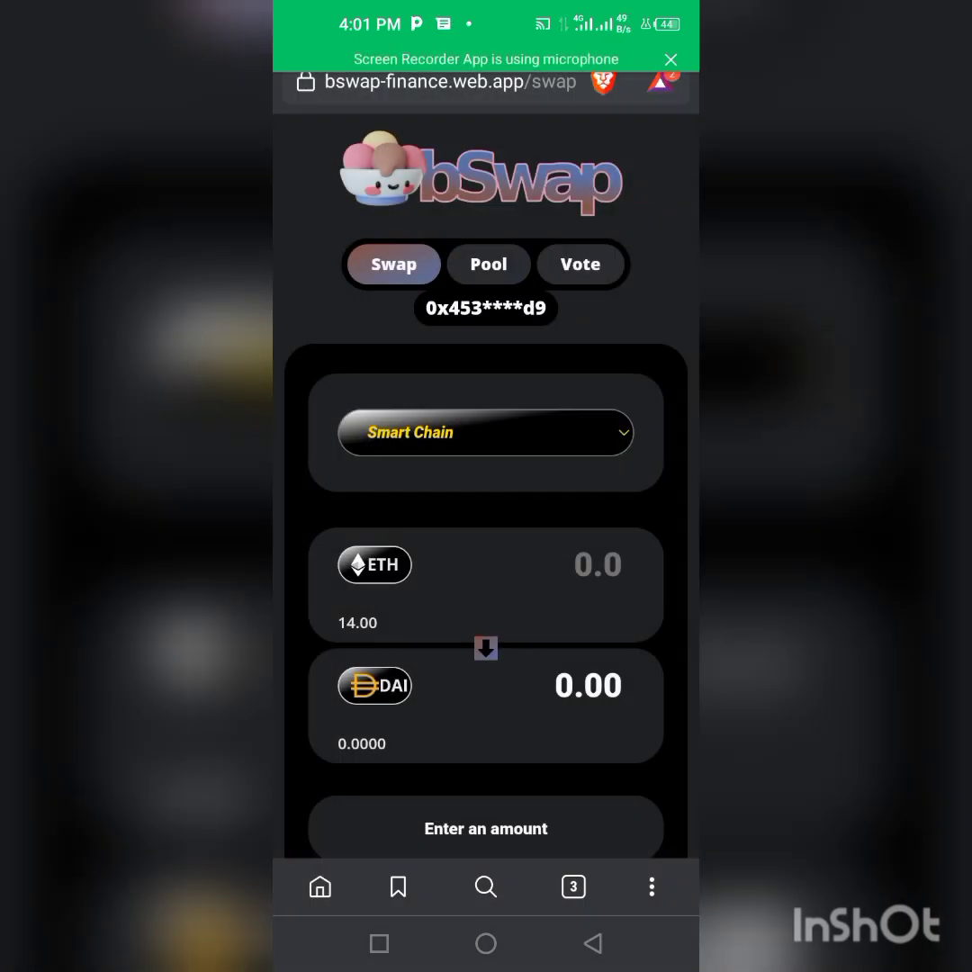
# Step: Import Minereum BSC (MNEB) by its pasted contract address as the input token
pyautogui.click(374, 565)
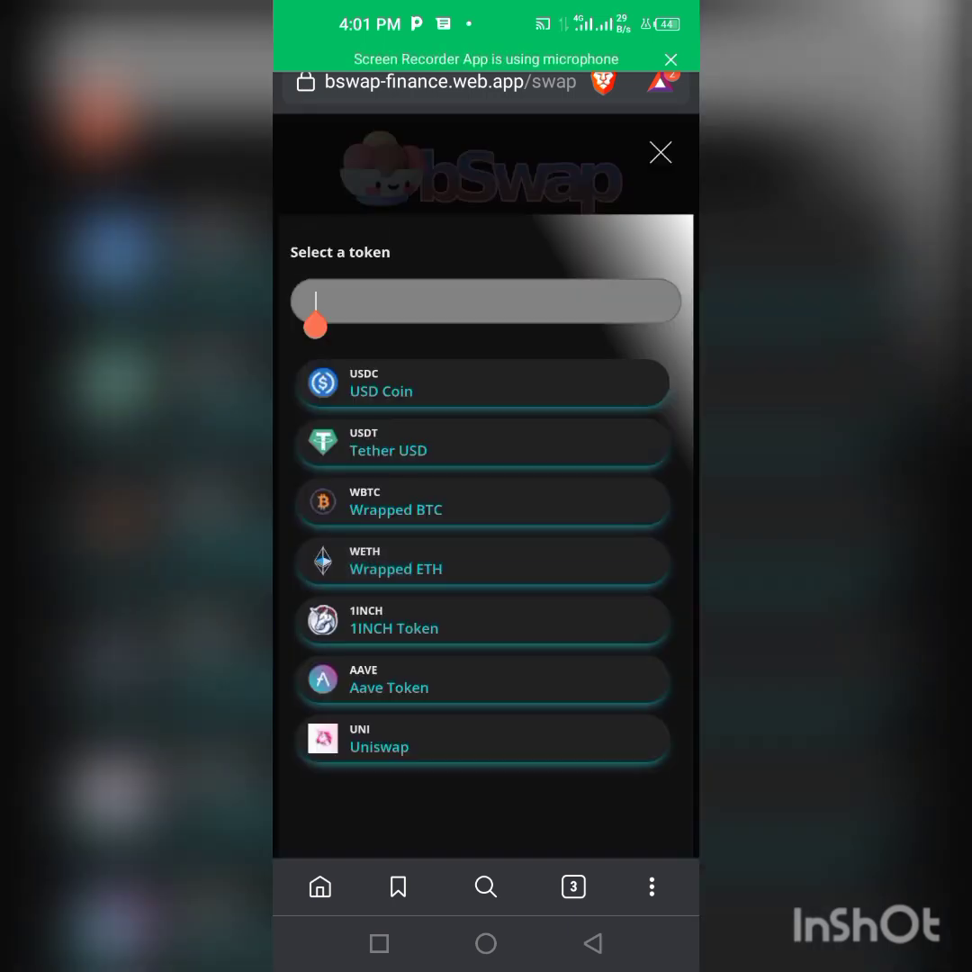
pyautogui.click(486, 301)
pyautogui.click(341, 251)
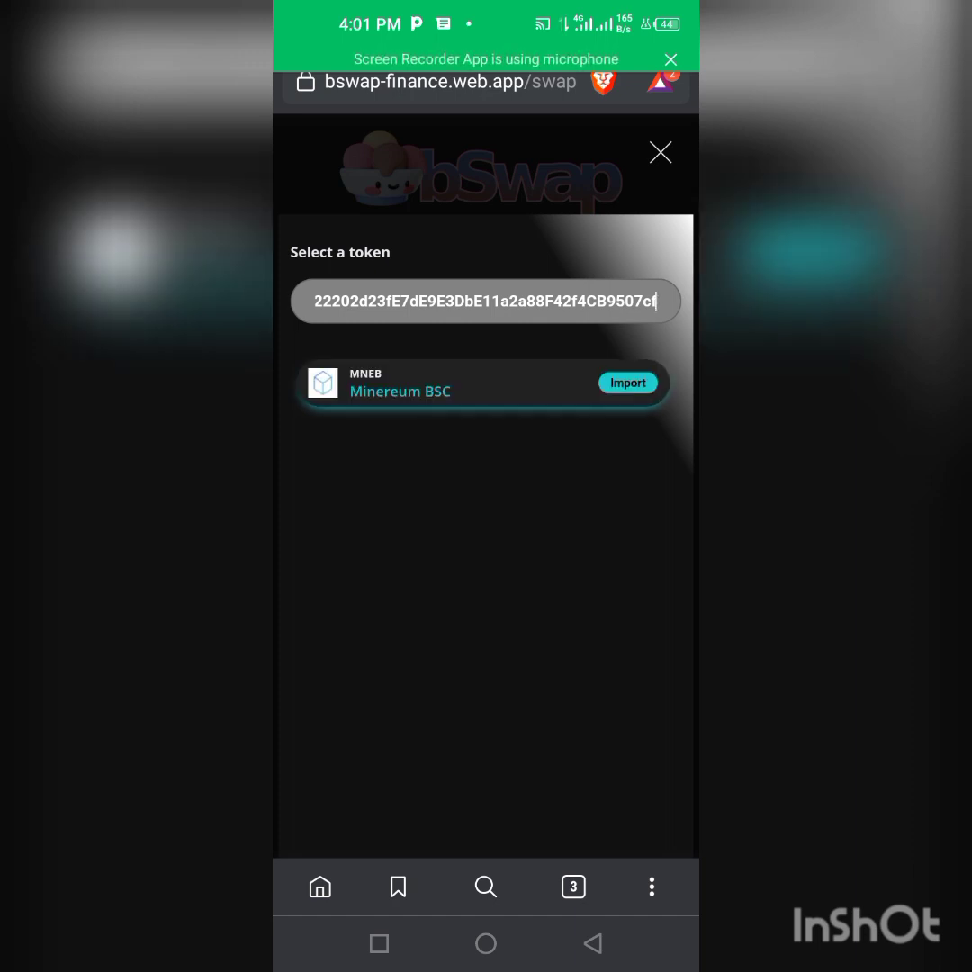
pyautogui.click(484, 382)
pyautogui.scroll(-2, 486, 541)
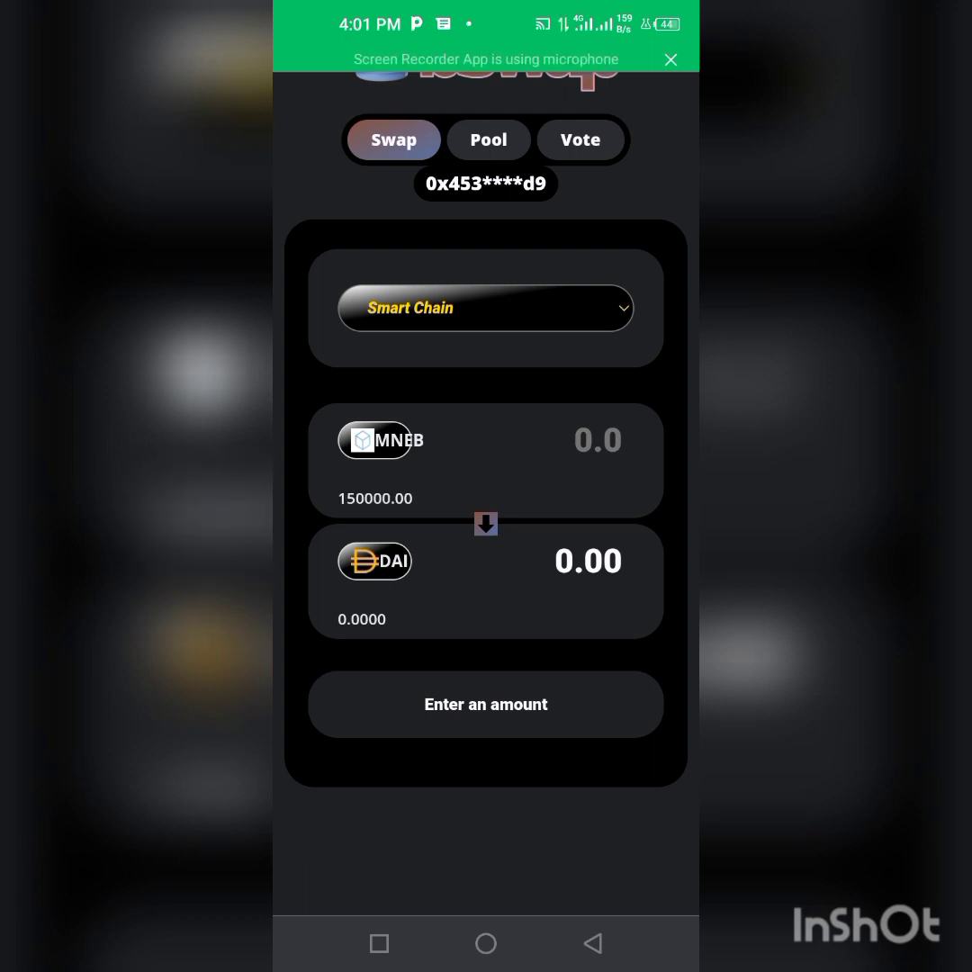
# Step: Pick ETH to receive and enter 15000 MNEB, quoting 0.2068 ETH, USD 941.39 total
pyautogui.click(376, 440)
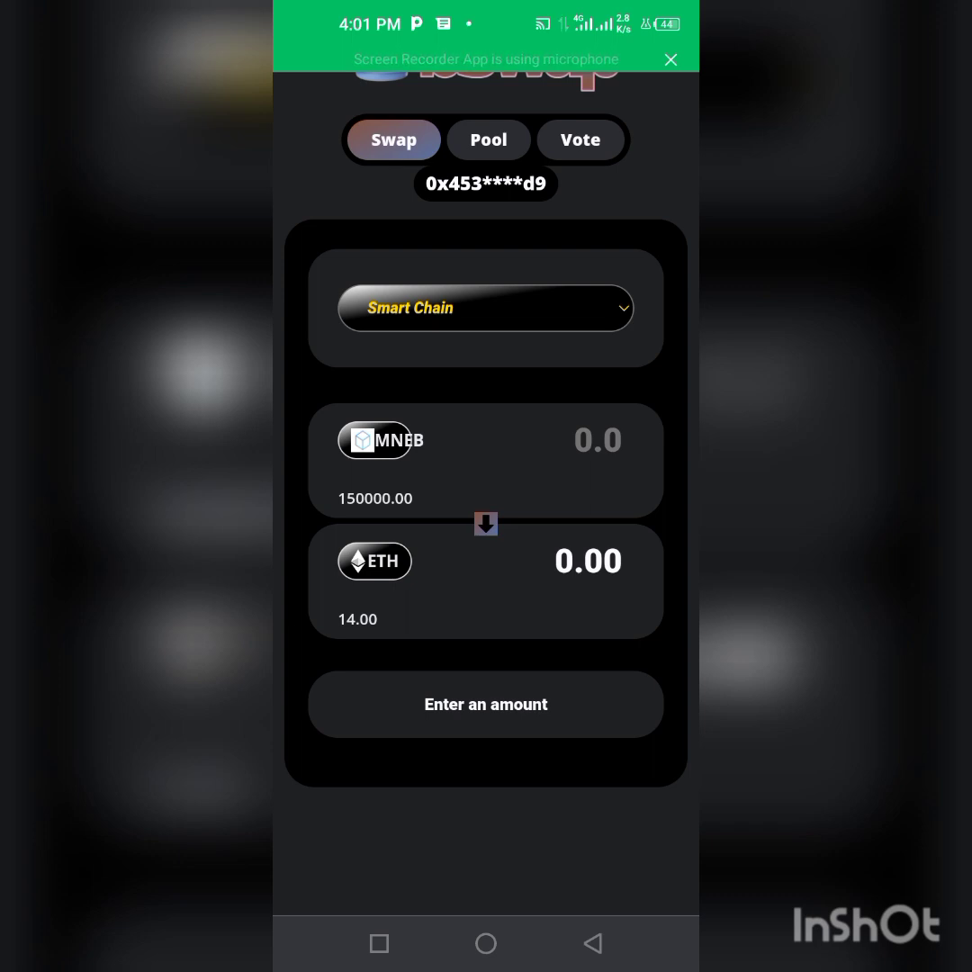
pyautogui.click(597, 440)
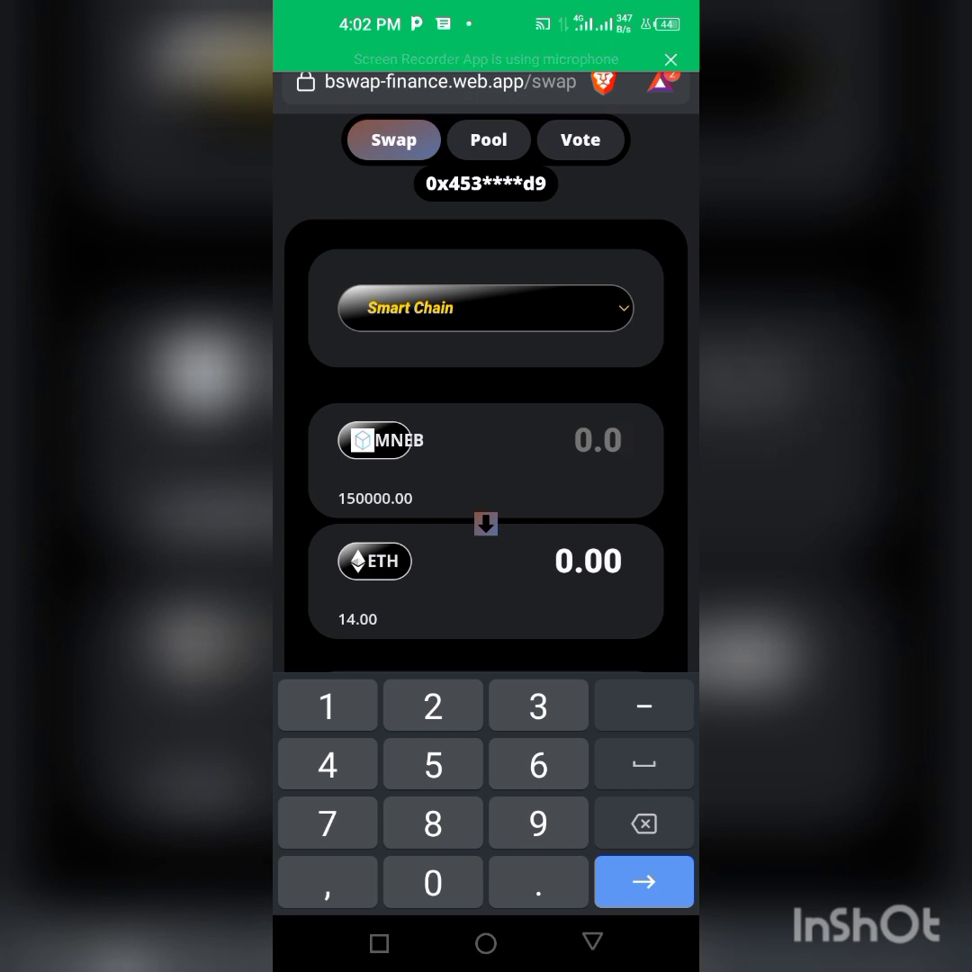
pyautogui.write('1')
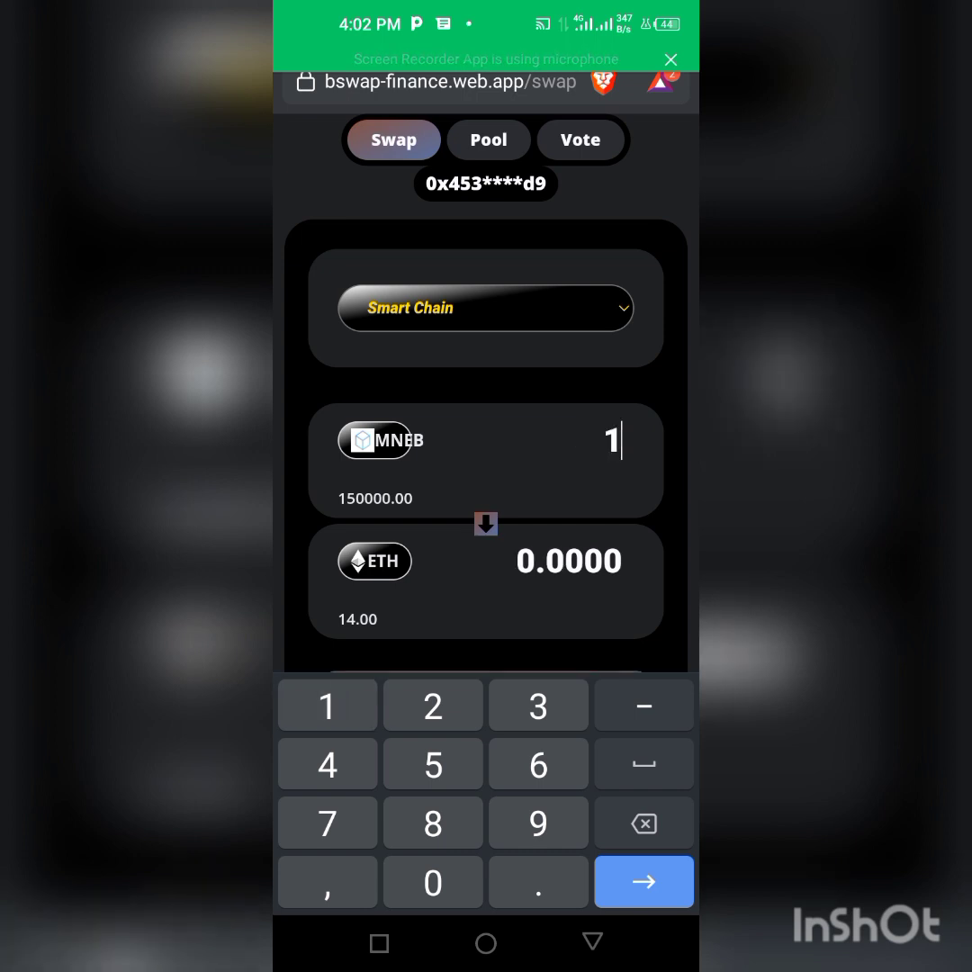
pyautogui.write('500')
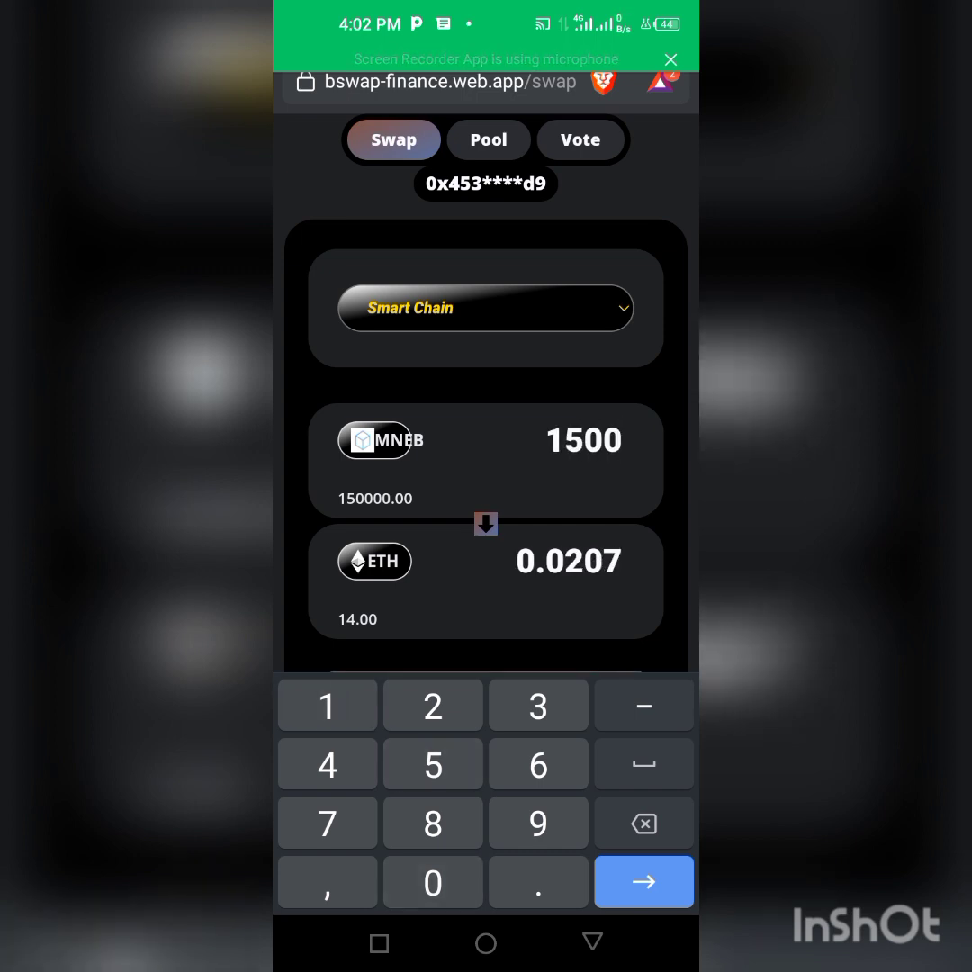
pyautogui.write('00')
pyautogui.scroll(-2, 486, 450)
pyautogui.press('BackSpace')
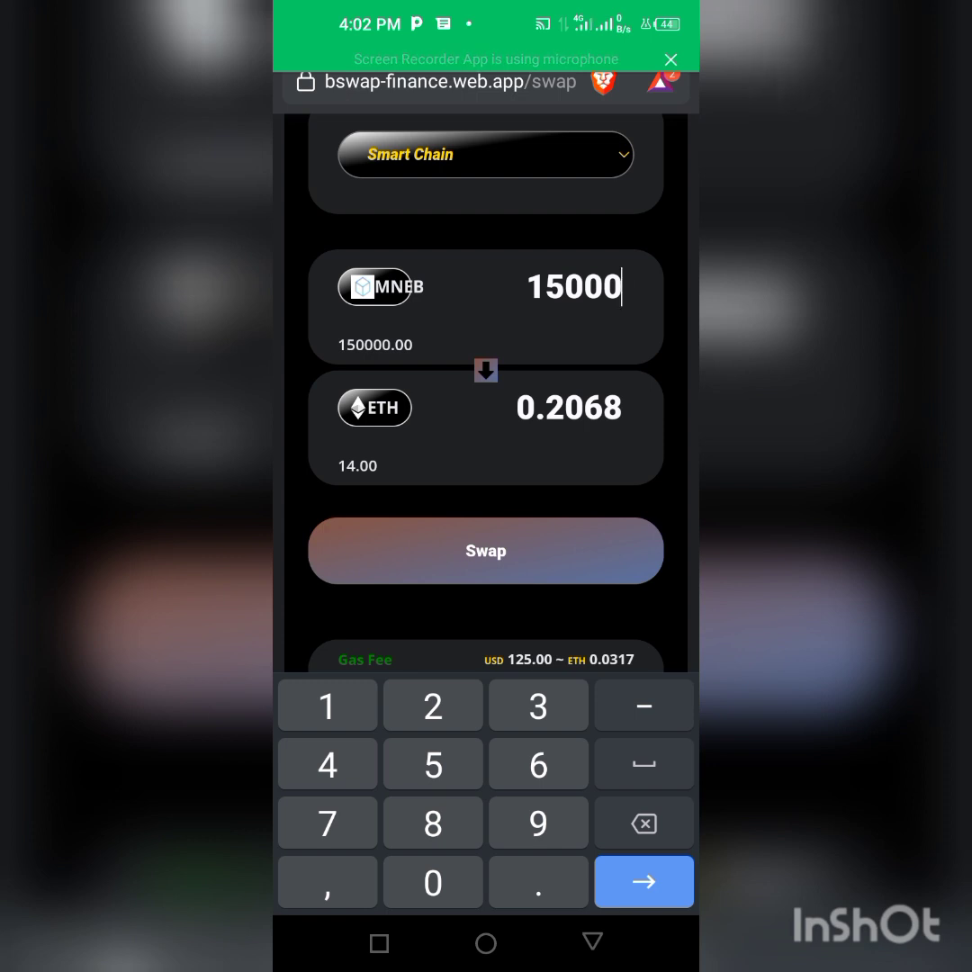
pyautogui.scroll(-1, 486, 405)
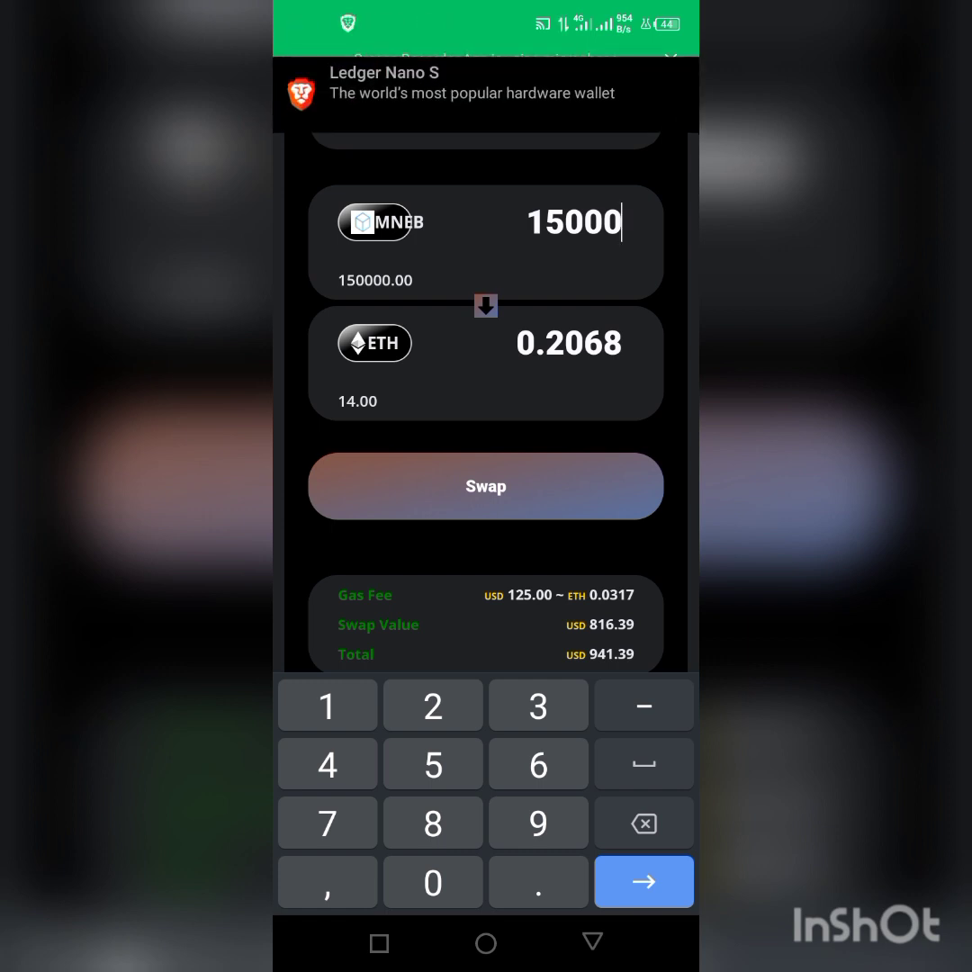
pyautogui.scroll(-1, 486, 405)
pyautogui.scroll(1, 486, 405)
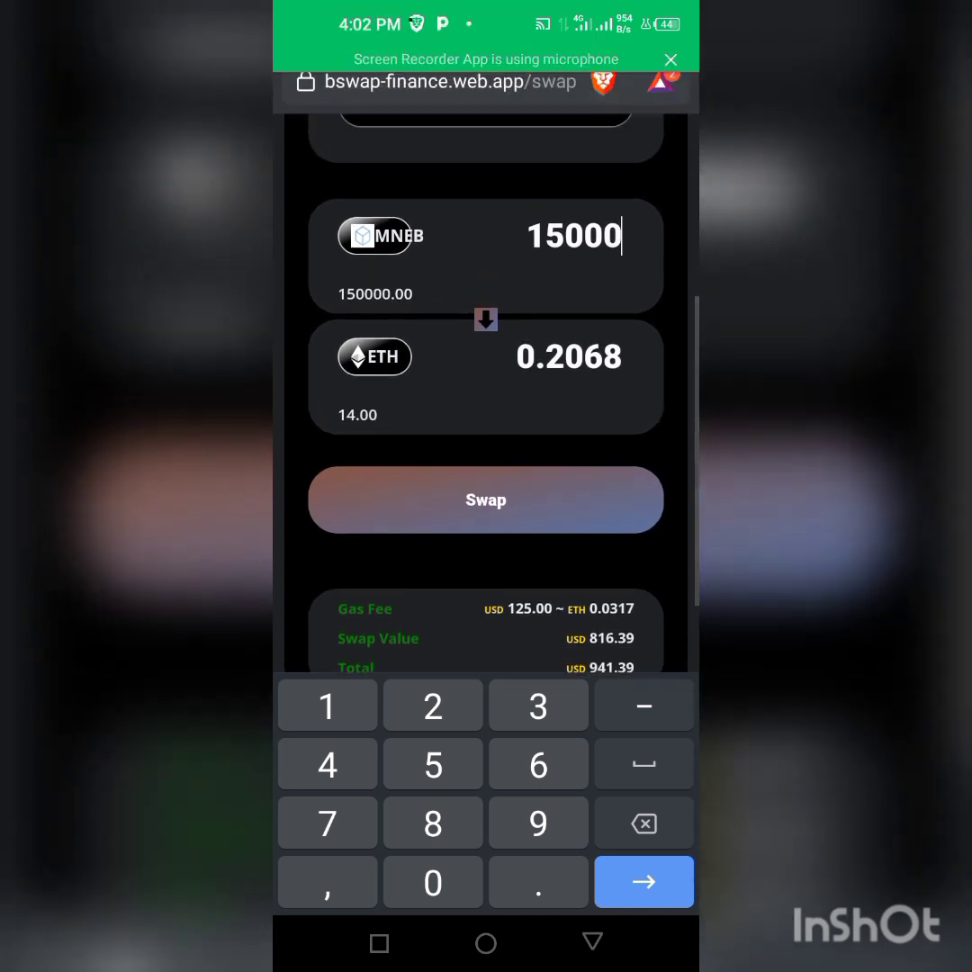
# Step: Submit the 15000 MNEB swap, leaving 135000.00 MNEB and 14.21 ETH
pyautogui.click(486, 499)
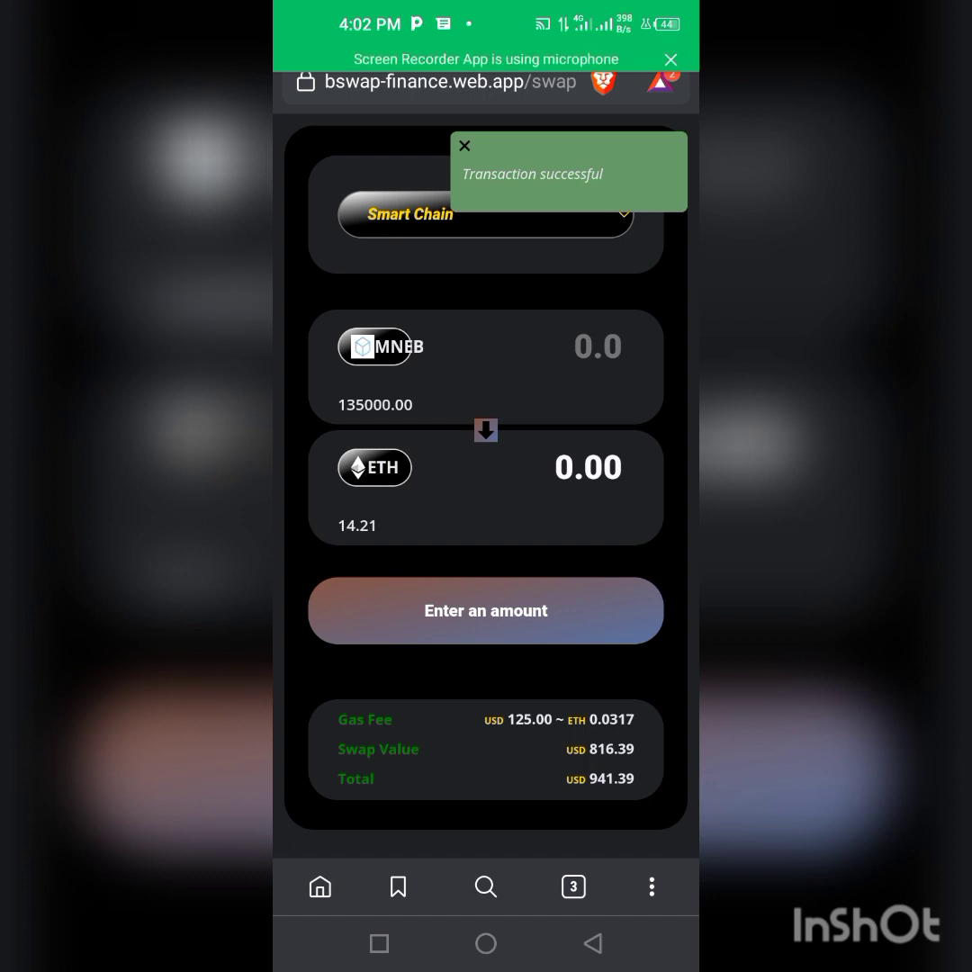
pyautogui.scroll(5, 486, 486)
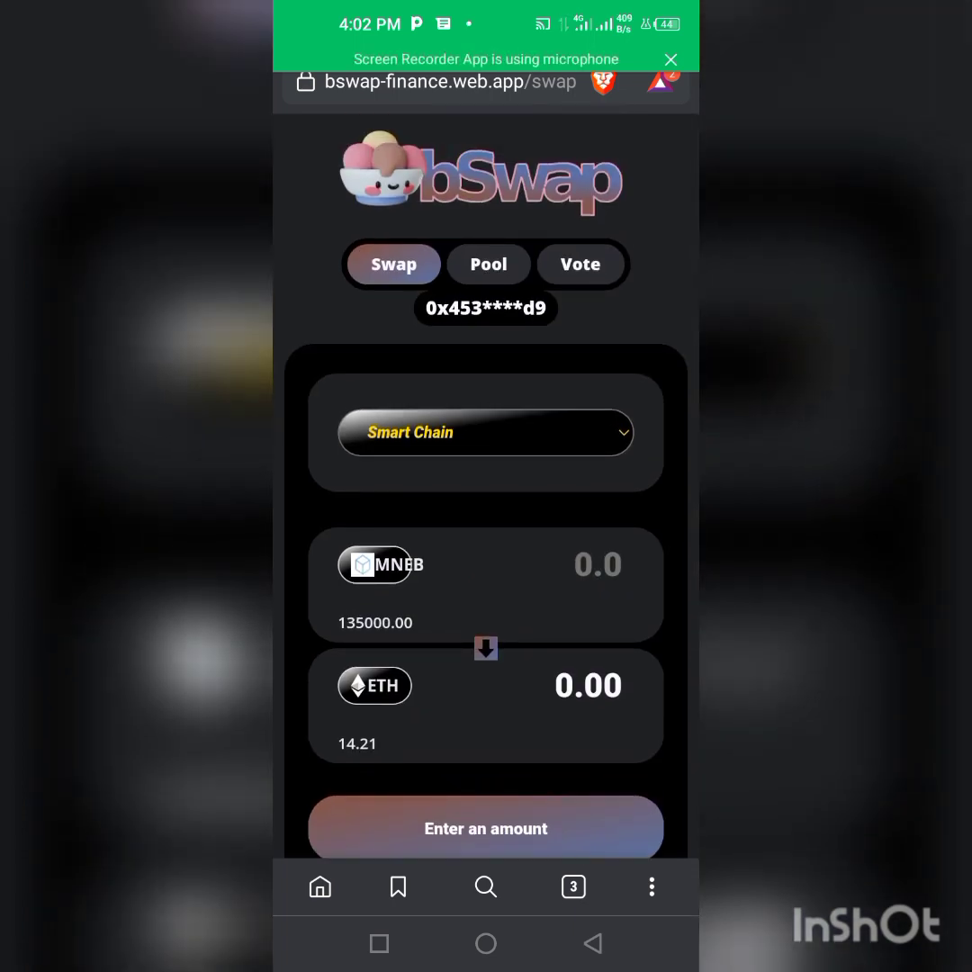
pyautogui.scroll(-5, 486, 540)
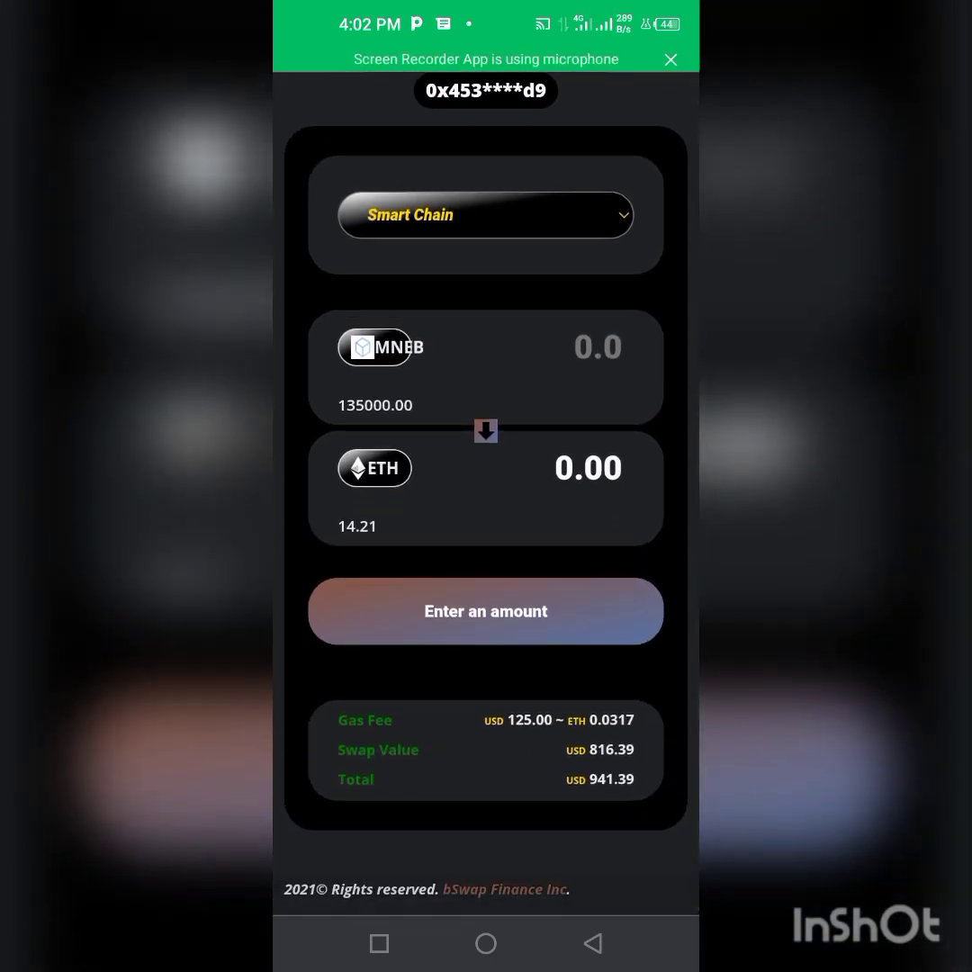
pyautogui.scroll(1, 486, 540)
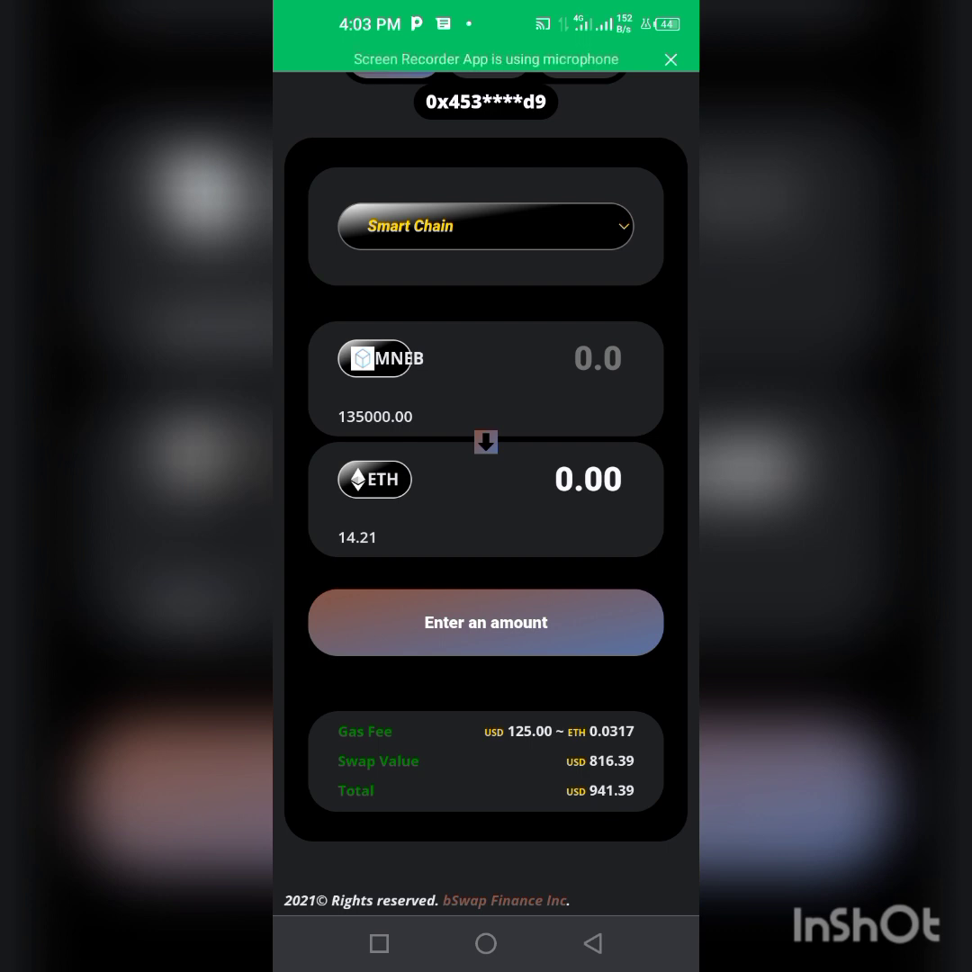
pyautogui.scroll(5, 486, 450)
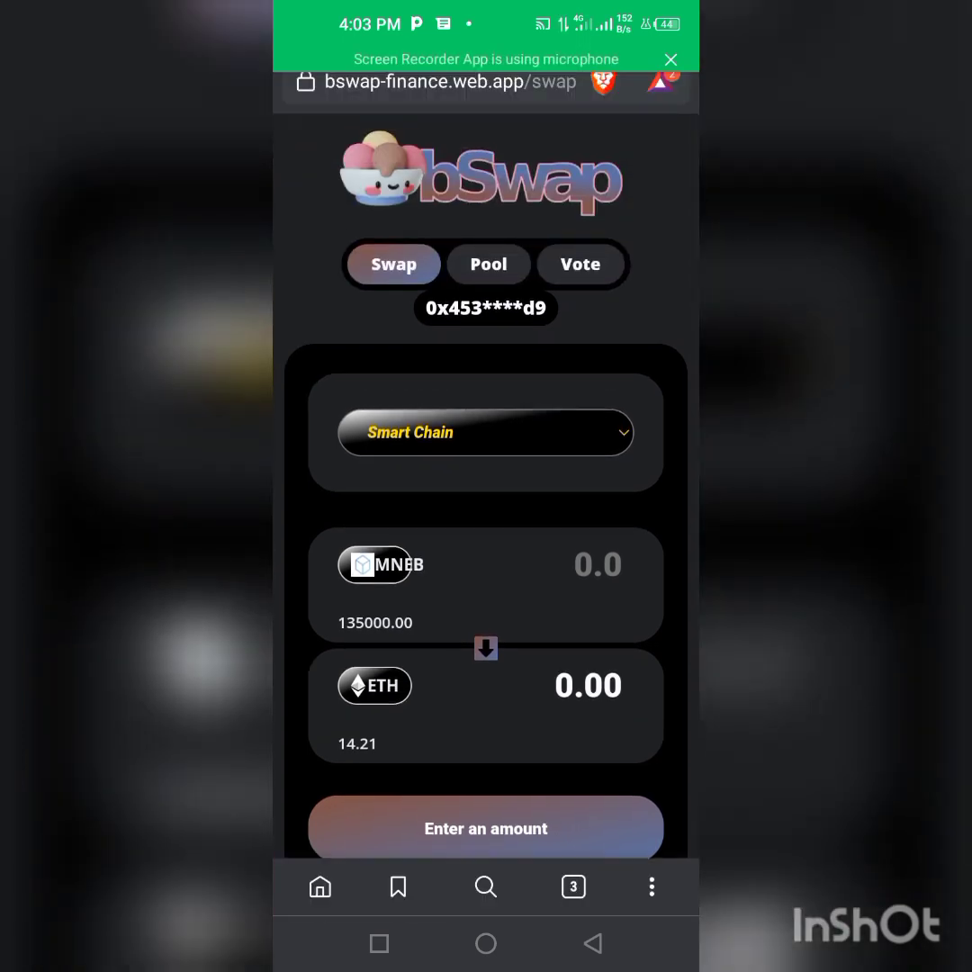